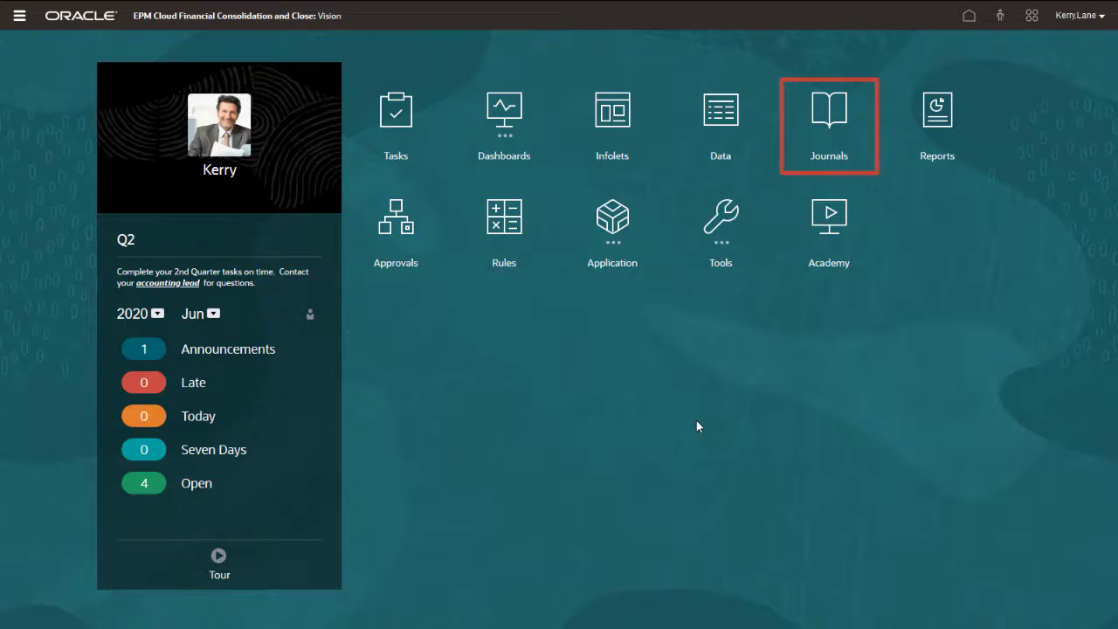
# Step: Open Journals: Manage, listing the Actual FY20 May Entity Input journals
pyautogui.click(829, 122)
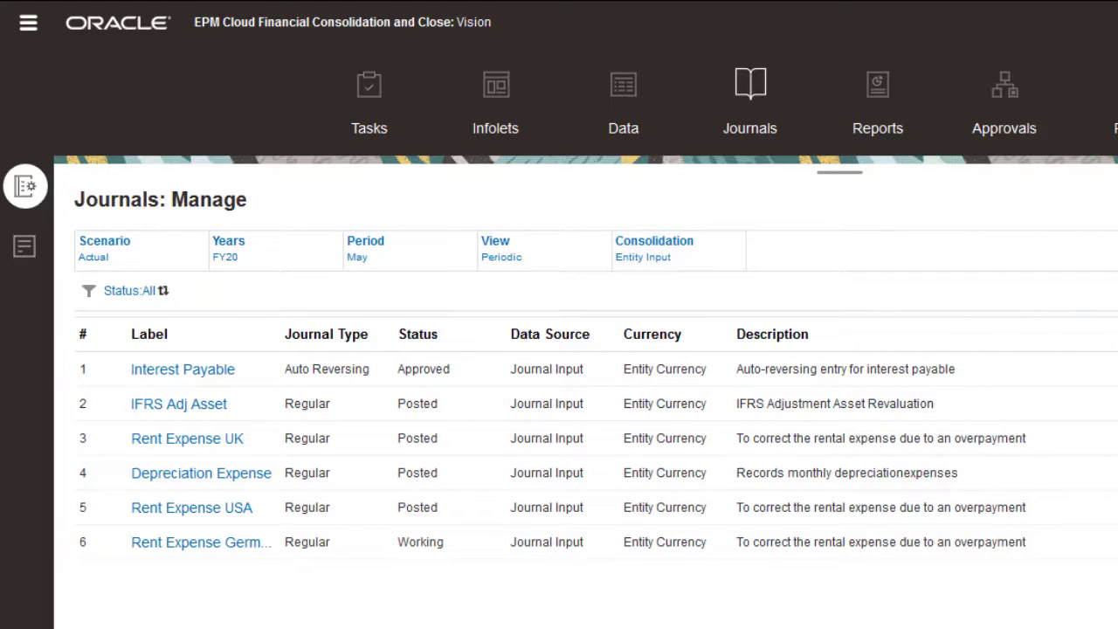
# Step: Switch the journal list's point-of-view period from May to Jun (Q2)
pyautogui.click(518, 253)
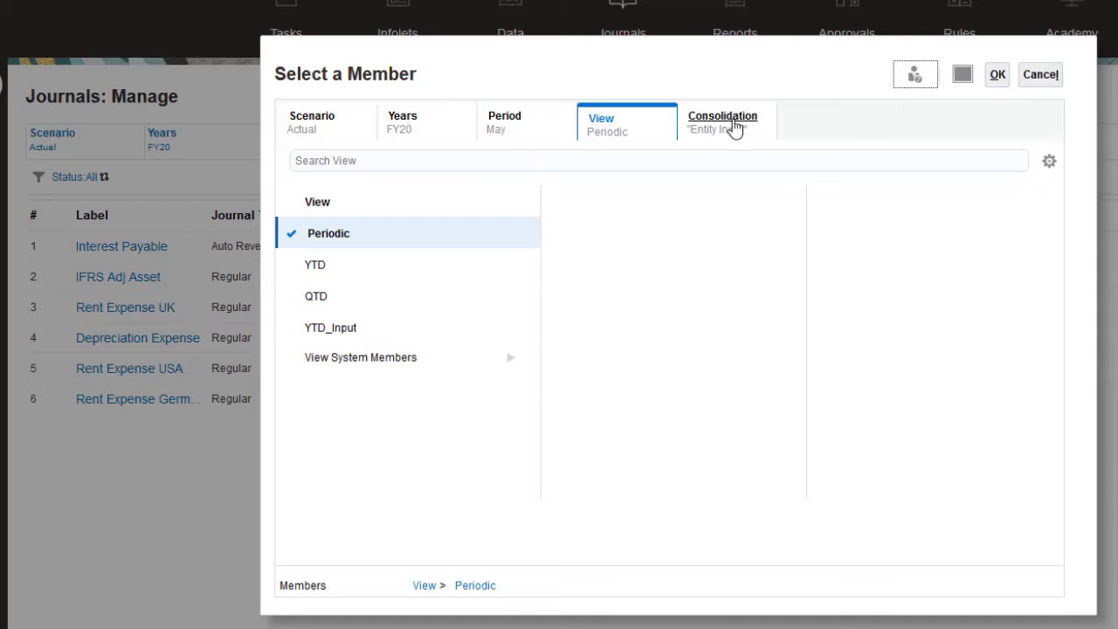
pyautogui.click(738, 122)
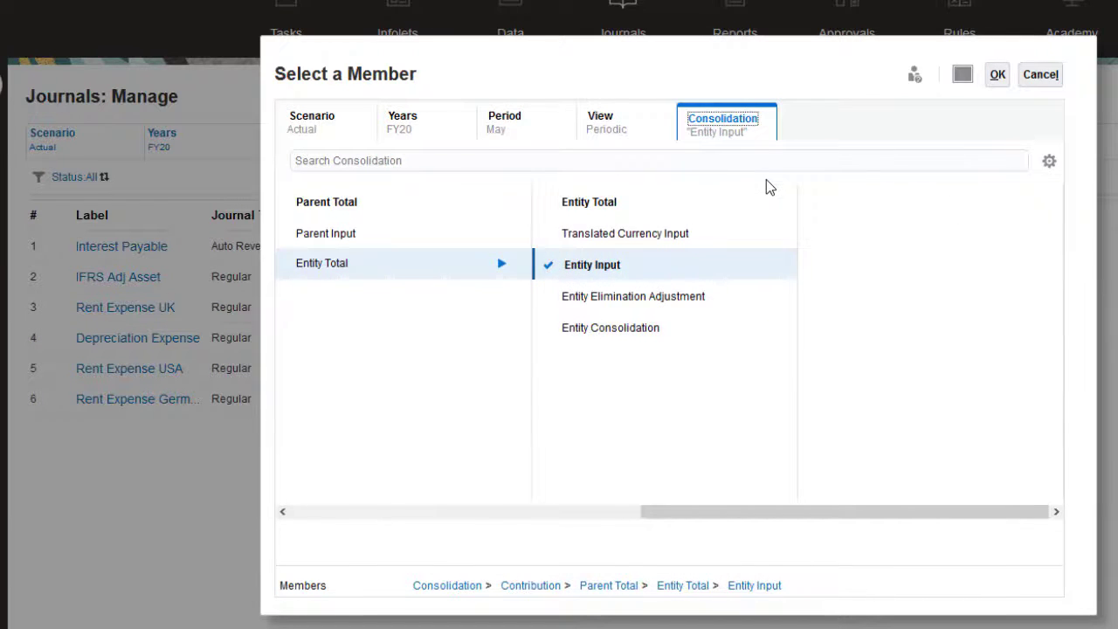
pyautogui.click(510, 125)
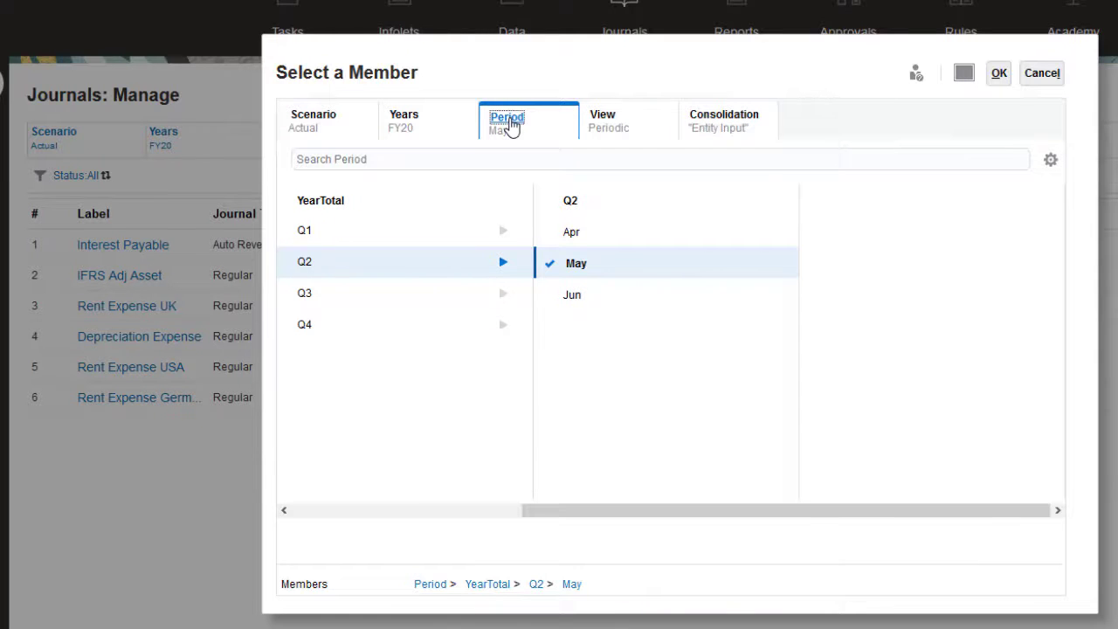
pyautogui.click(550, 297)
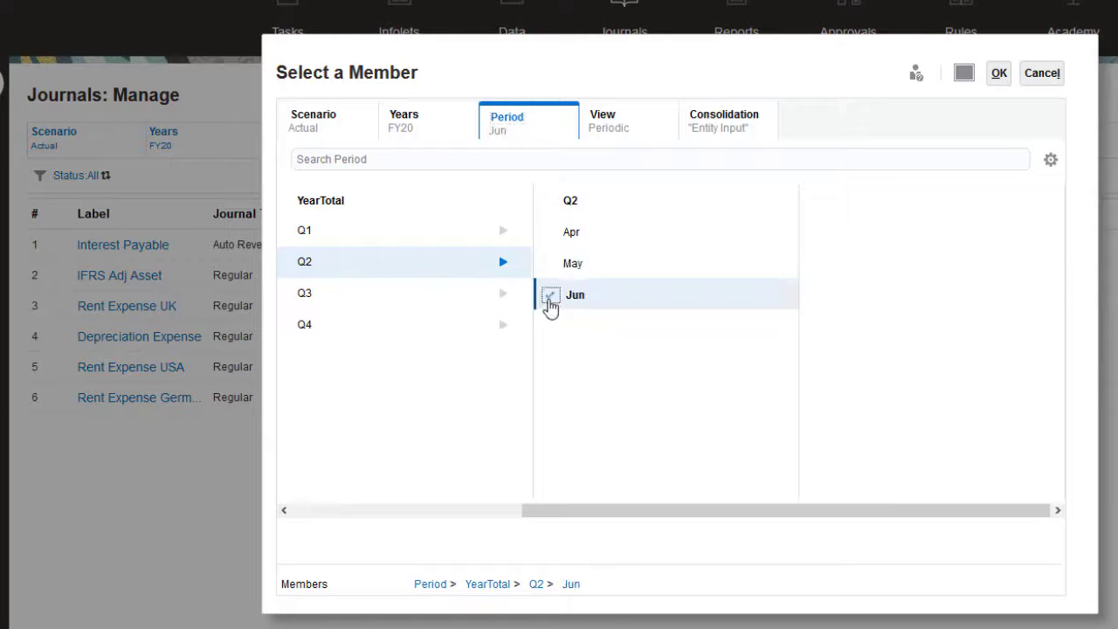
pyautogui.click(999, 75)
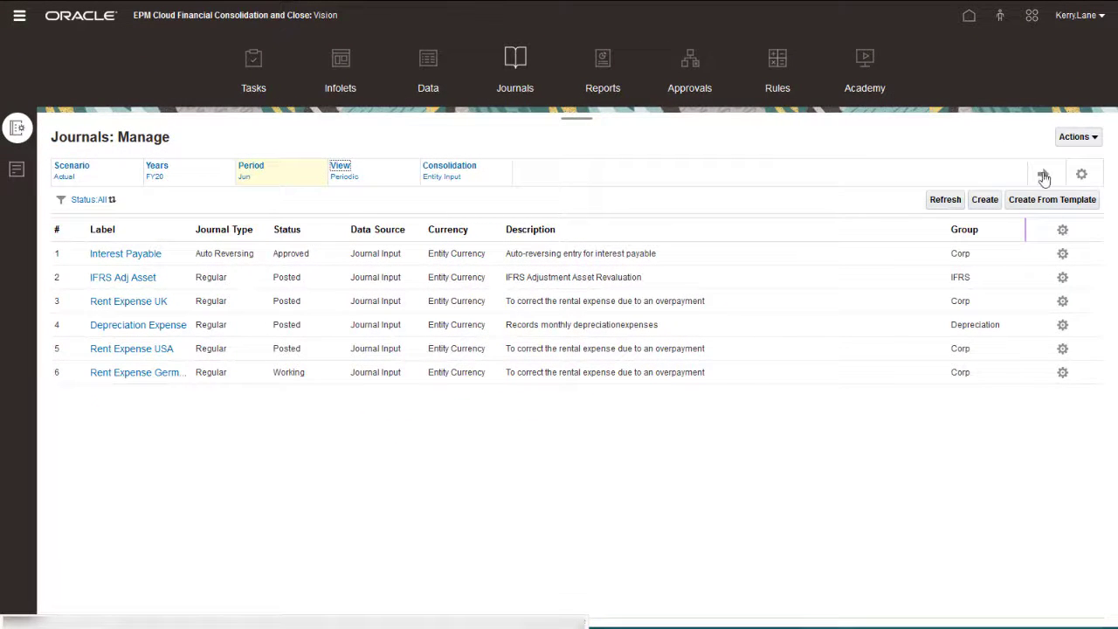
# Step: Apply the Jun point of view and begin a new journal
pyautogui.click(1044, 175)
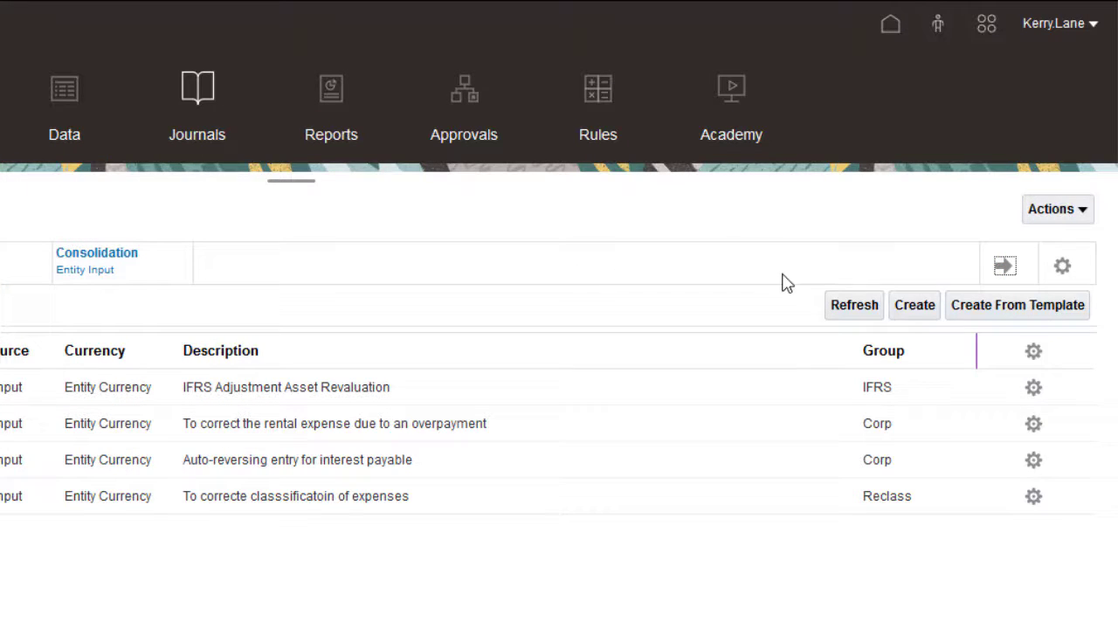
pyautogui.click(910, 314)
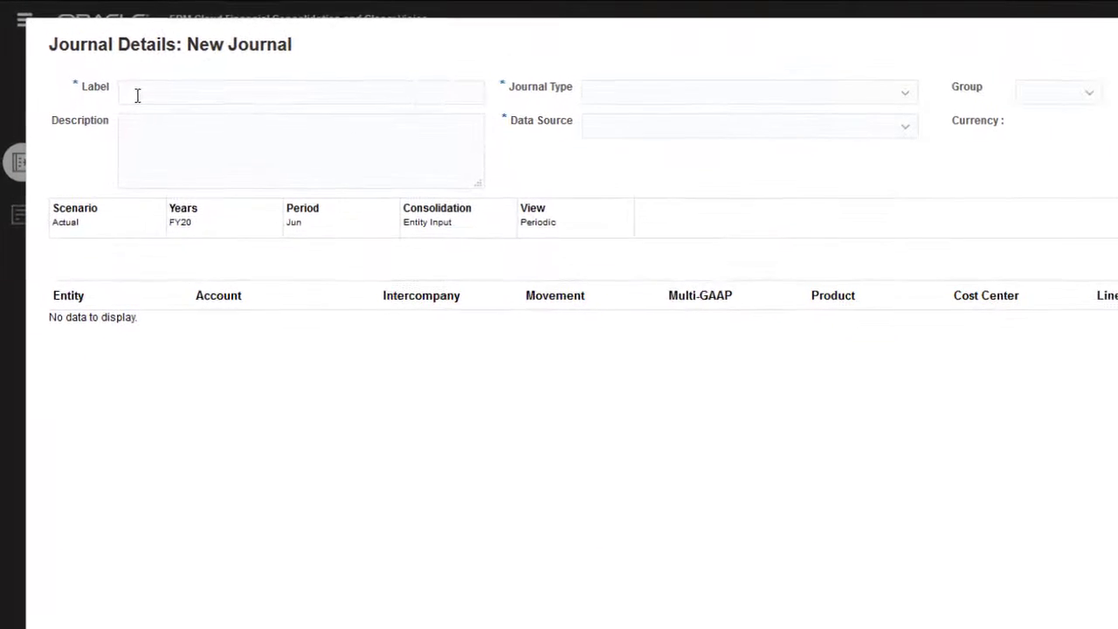
# Step: Enter label 'Depreciation Bldgs' and description 'Depreciation expense for buildings and improvements'
pyautogui.click(138, 97)
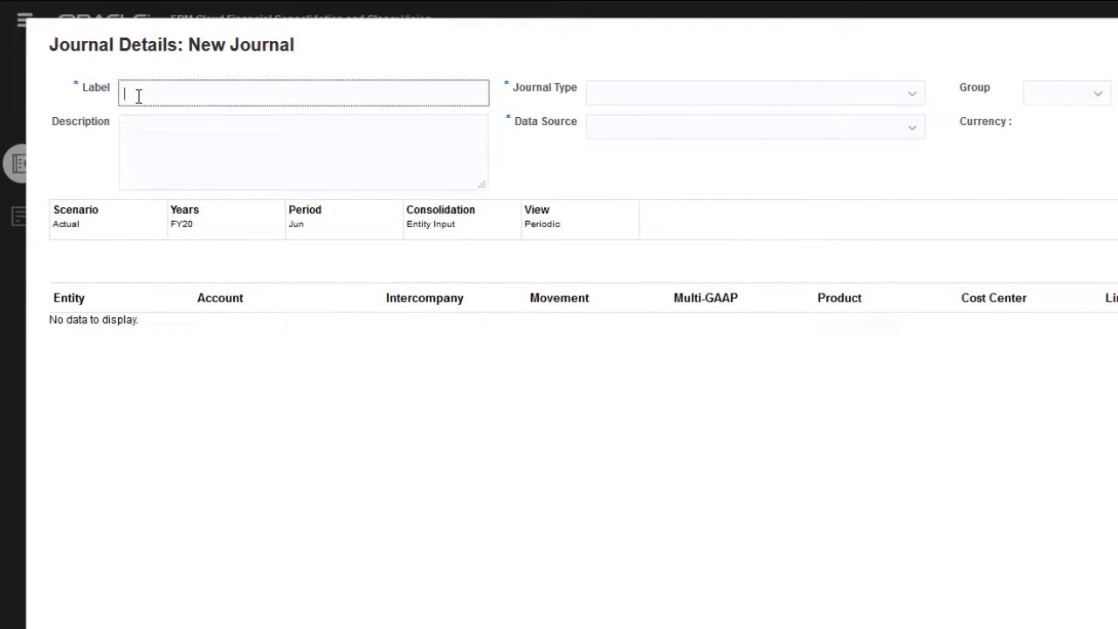
pyautogui.write('Depreciation Bldg')
pyautogui.write('s')
pyautogui.click(129, 122)
pyautogui.write('Depre')
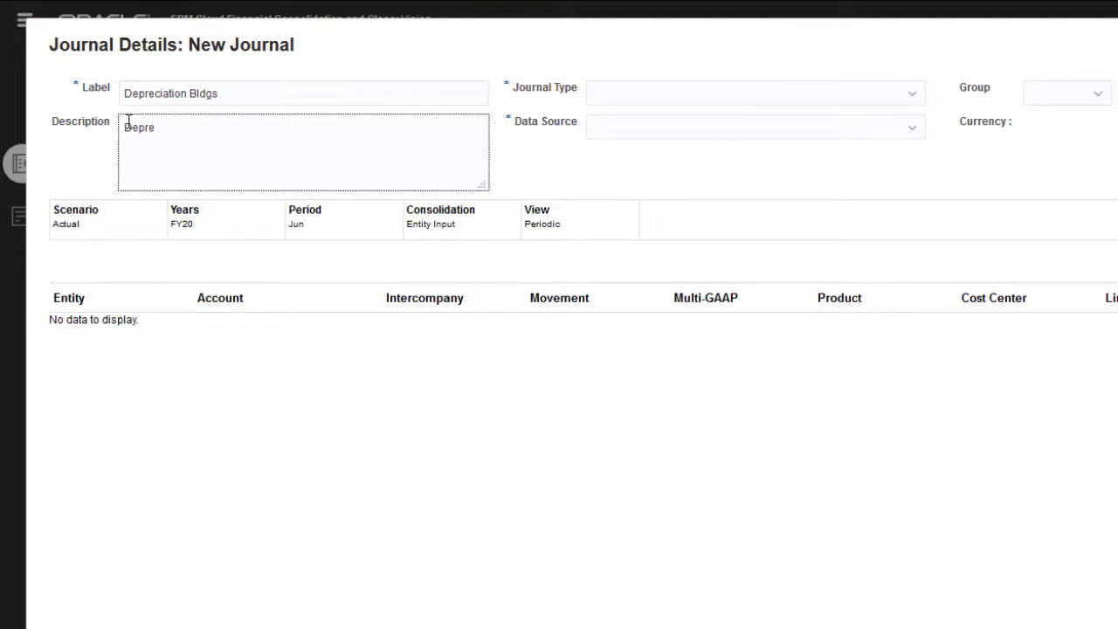
pyautogui.write('ciation expense for')
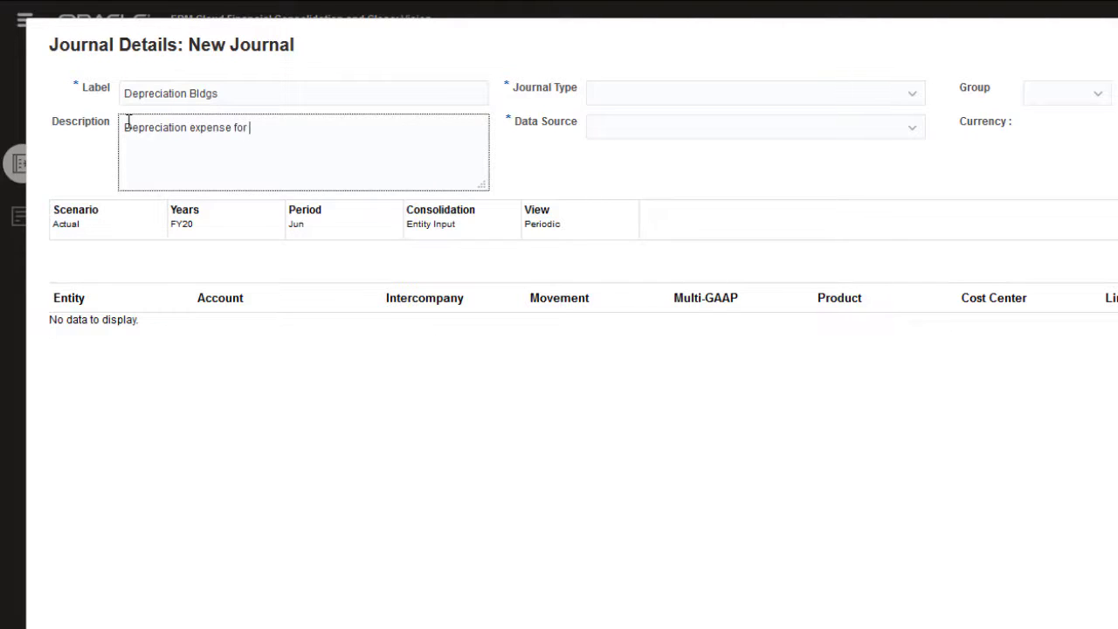
pyautogui.write(' buildings and')
pyautogui.write(' improvements')
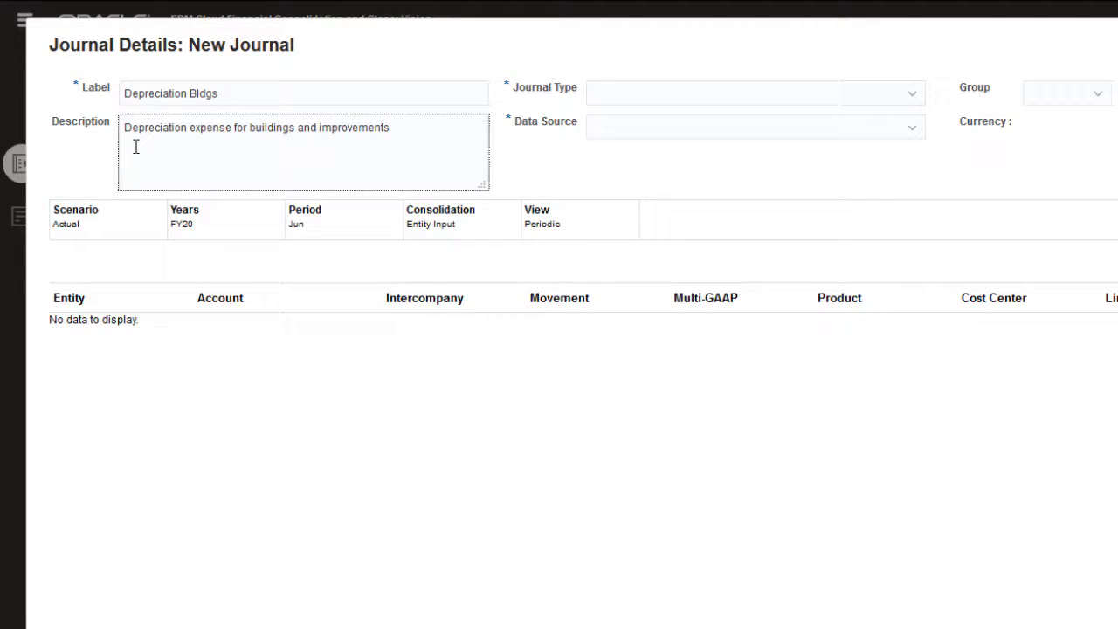
pyautogui.click(919, 99)
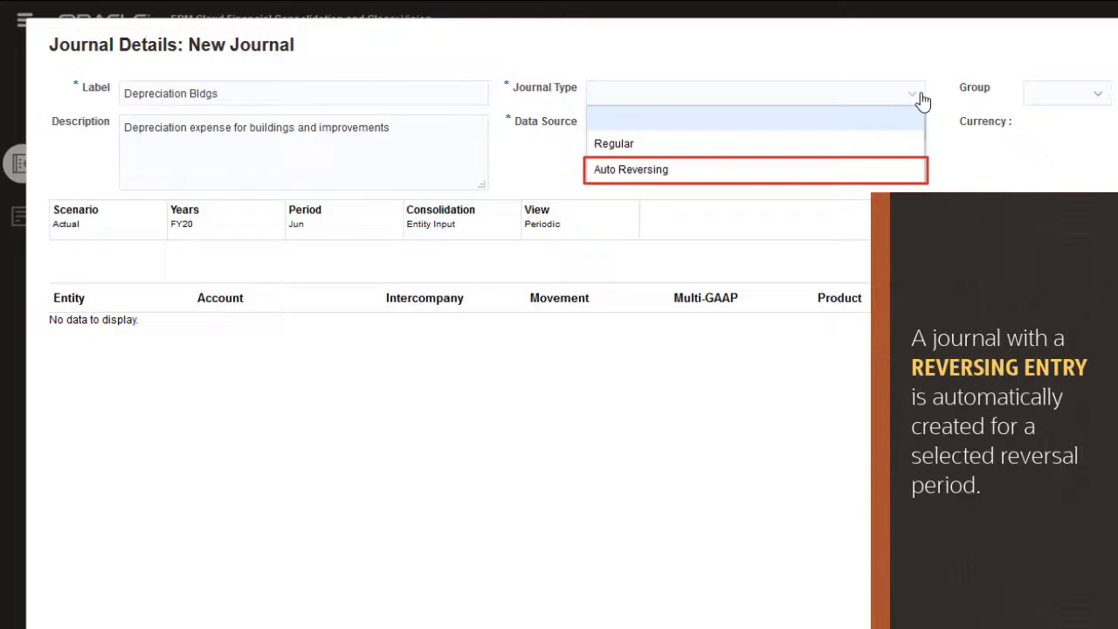
# Step: Set the journal type to Regular and the group to Depreciation
pyautogui.click(860, 143)
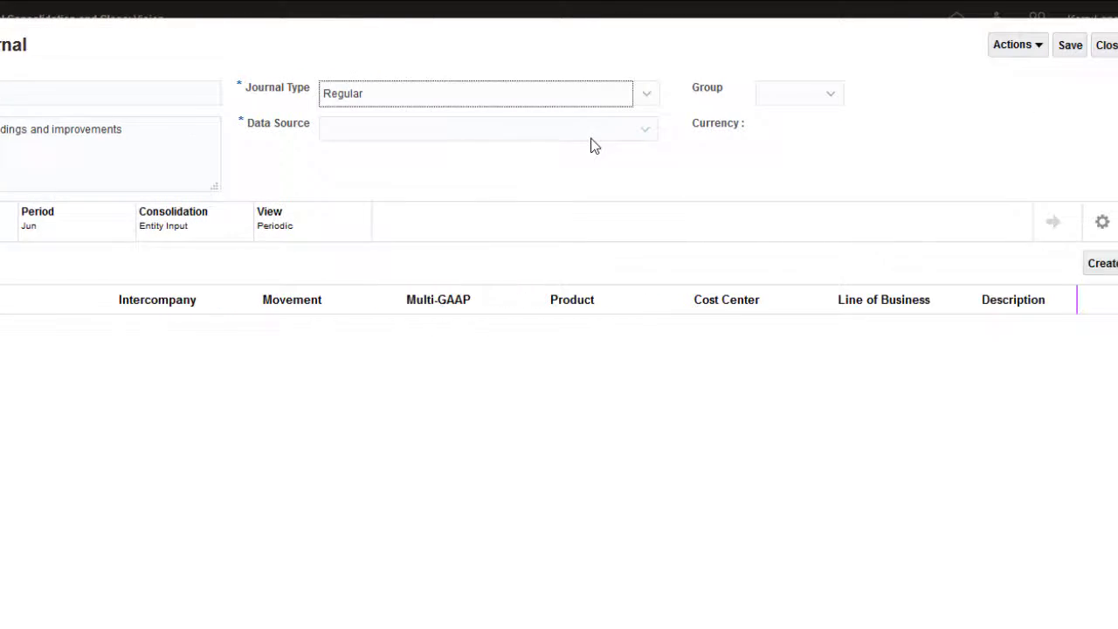
pyautogui.click(787, 96)
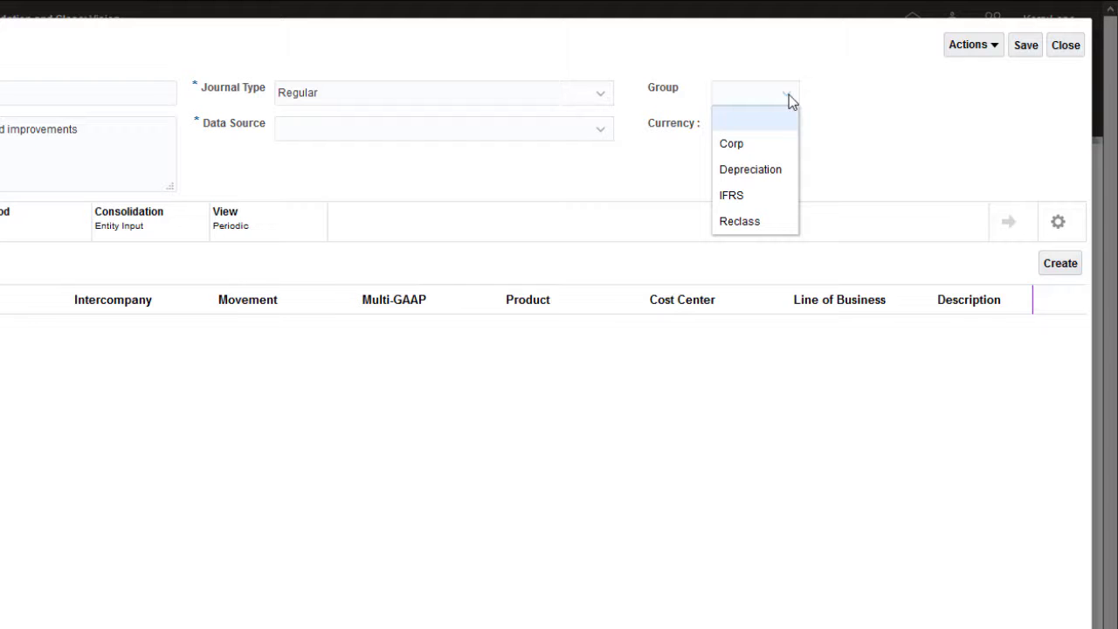
pyautogui.click(768, 173)
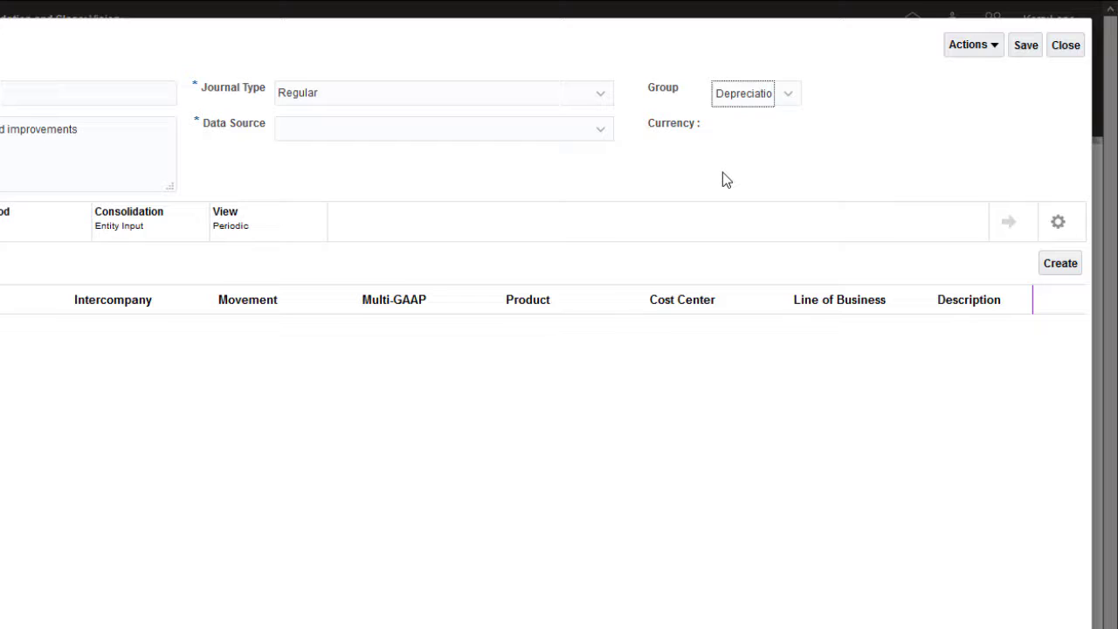
pyautogui.click(603, 135)
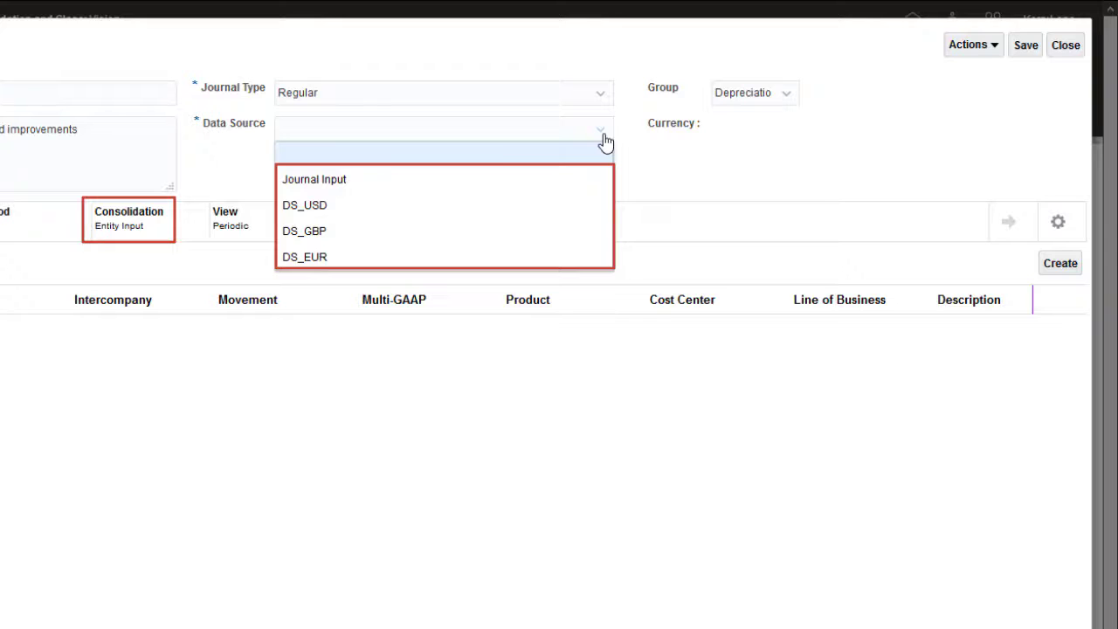
# Step: Choose Journal Input as the data source, leaving currency at Entity Currency
pyautogui.click(478, 183)
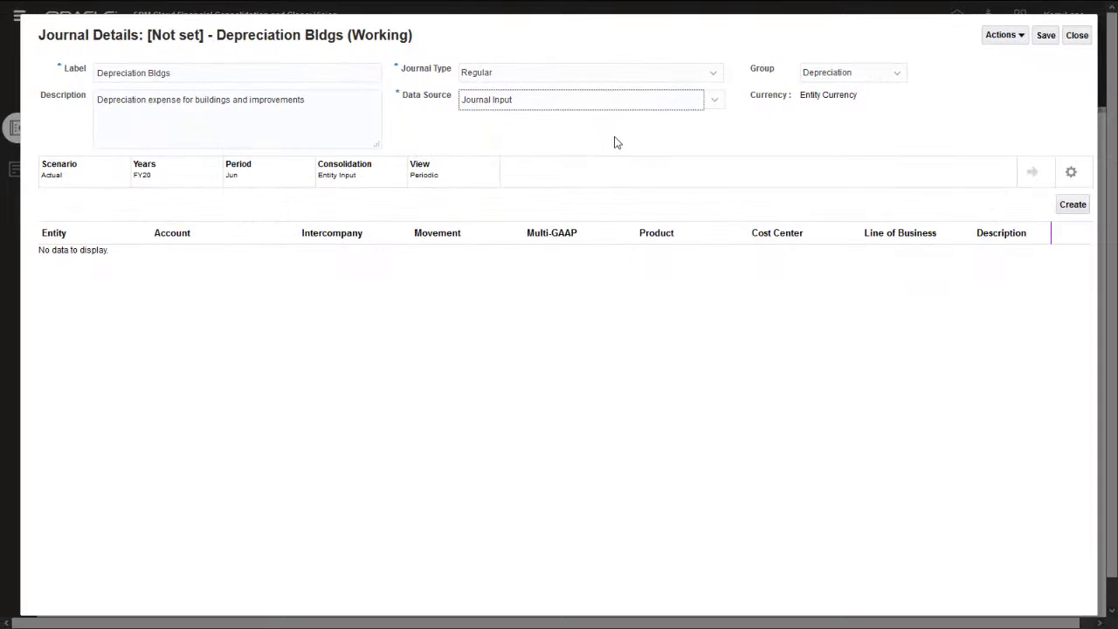
# Step: Add the first journal line with entity Germany
pyautogui.click(1079, 208)
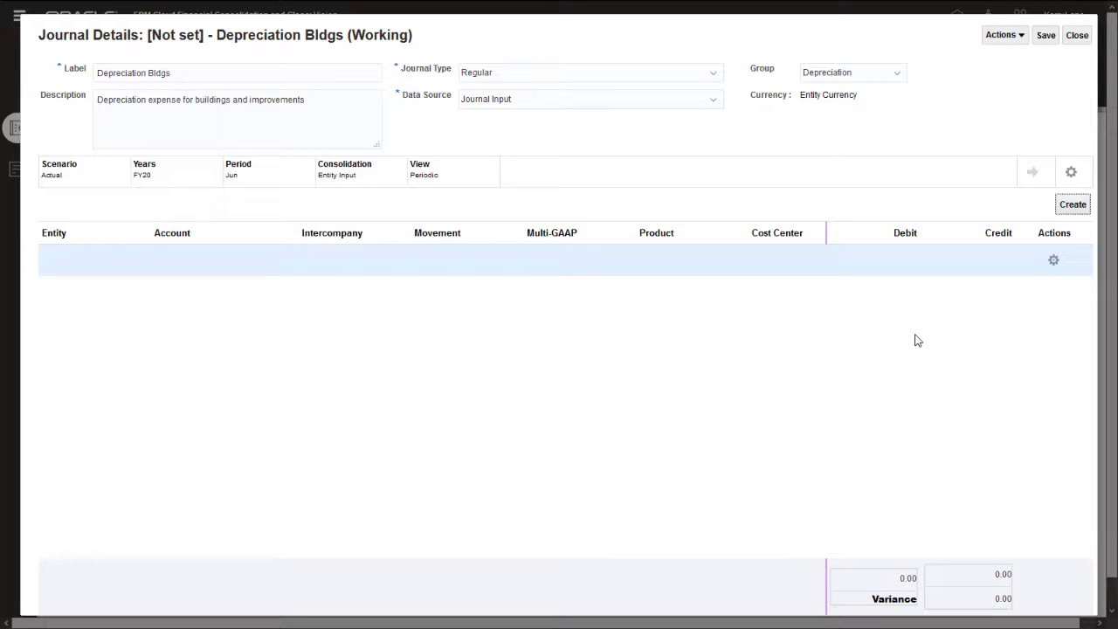
pyautogui.click(56, 259)
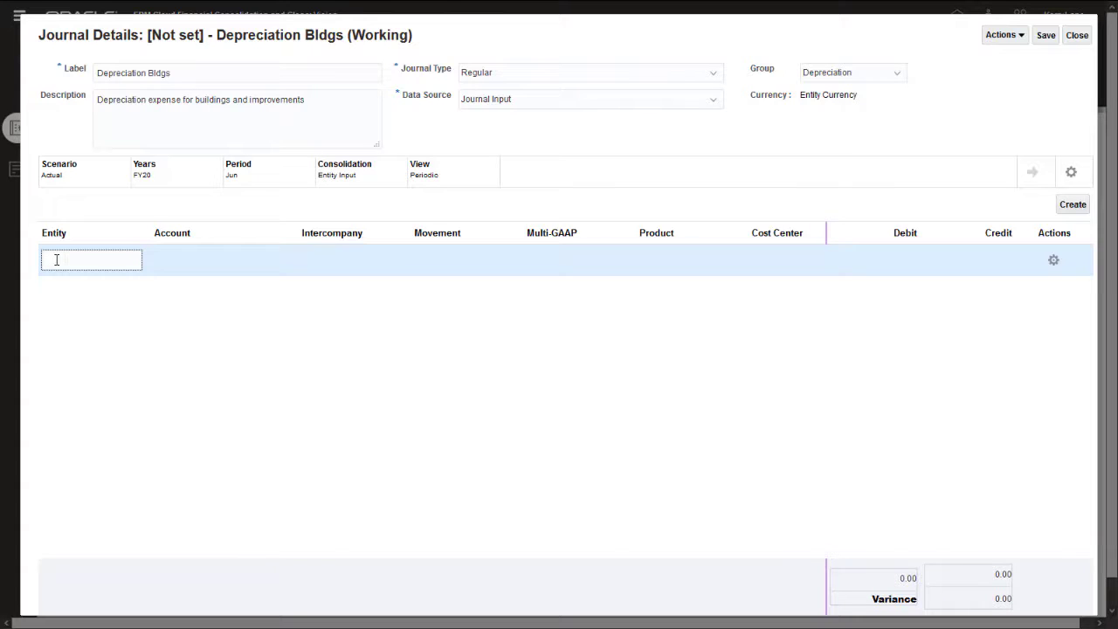
pyautogui.write('Germany')
pyautogui.press('Tab')
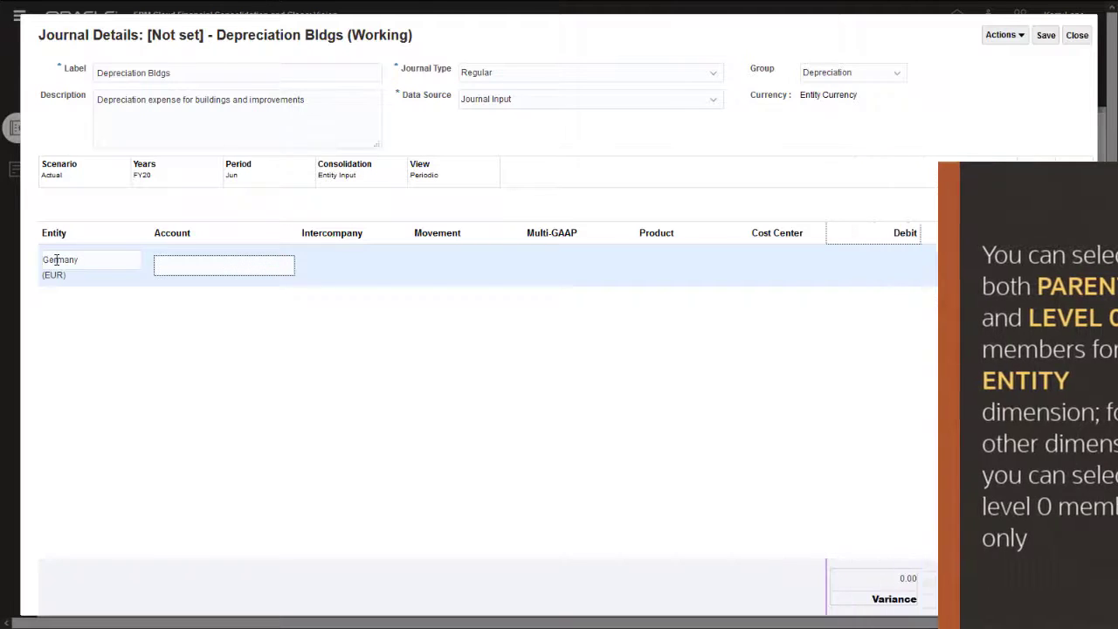
# Step: Assign account Depreciation Buildings to the Germany line using Pick Members search
pyautogui.click(165, 261)
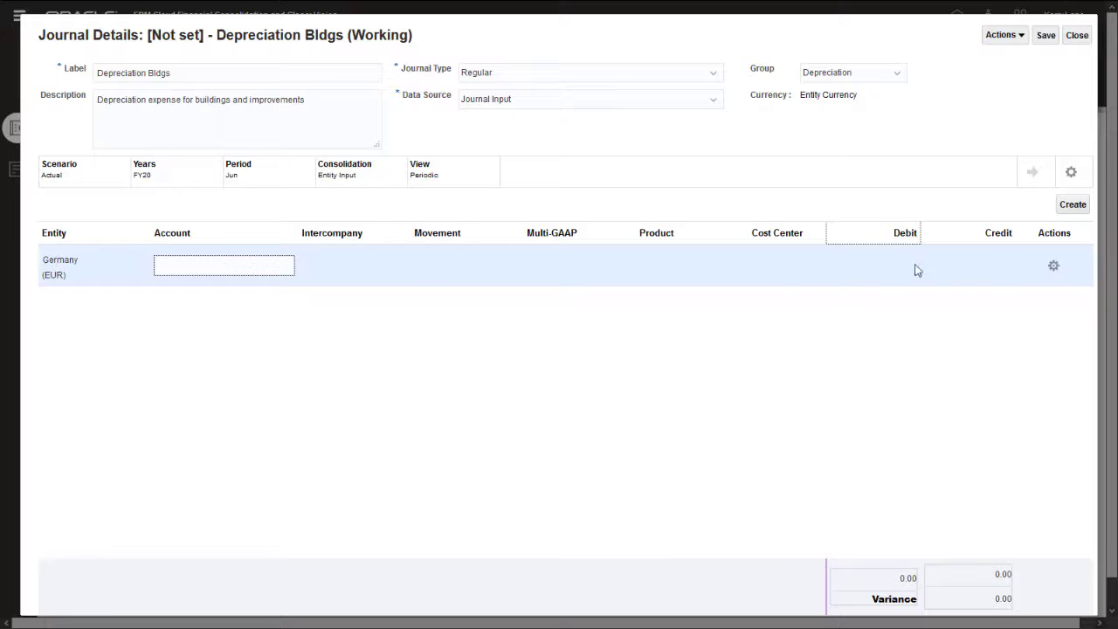
pyautogui.click(1054, 268)
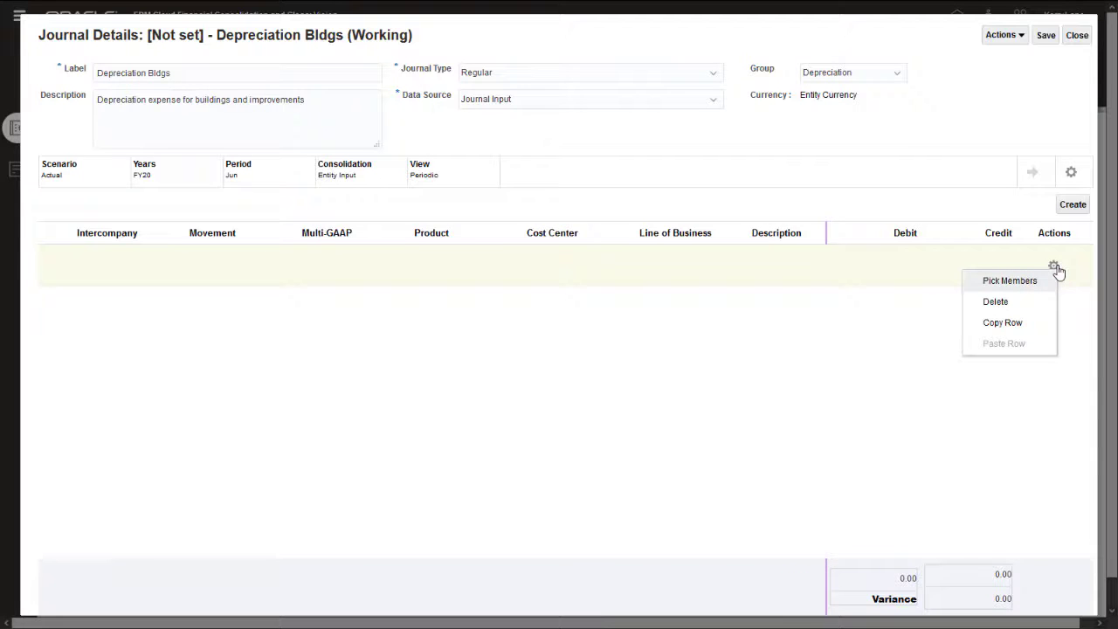
pyautogui.click(1018, 280)
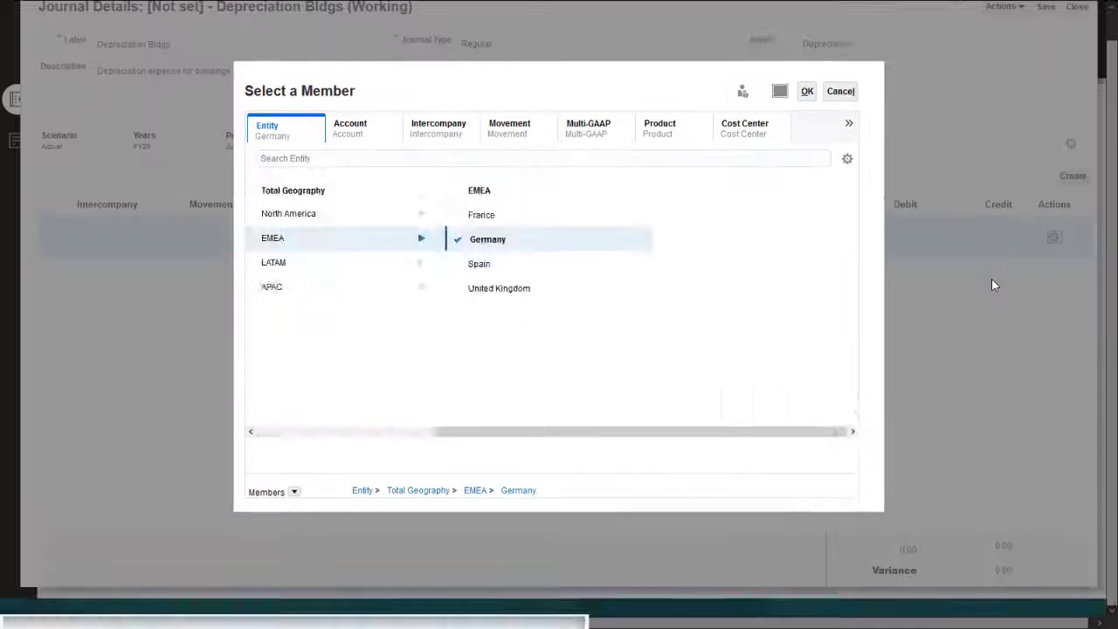
pyautogui.click(351, 150)
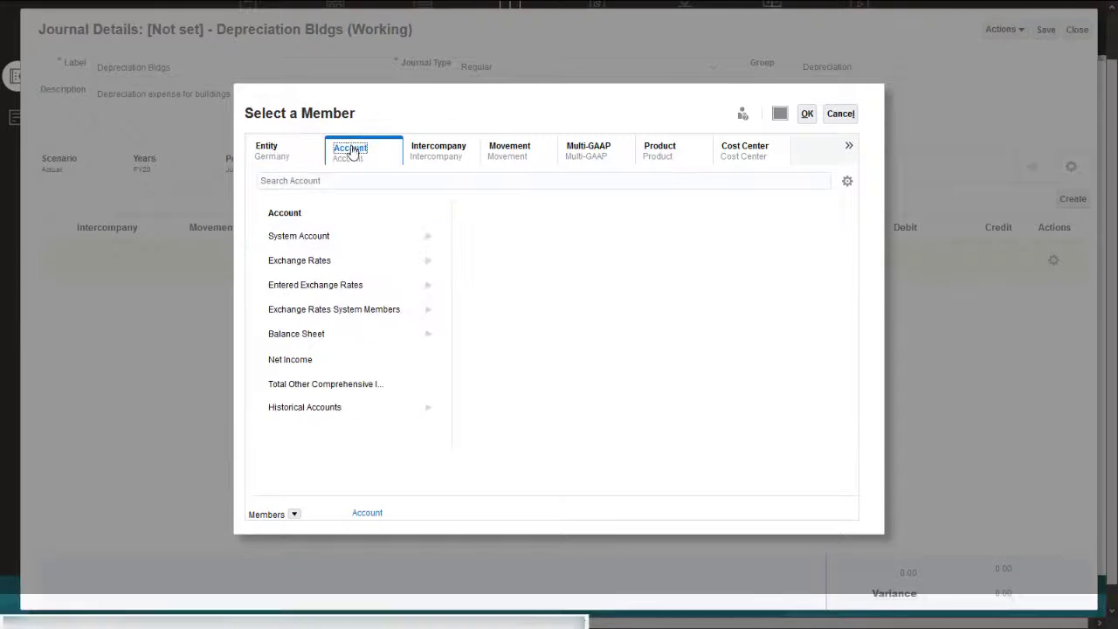
pyautogui.click(317, 180)
pyautogui.write('Depreciation')
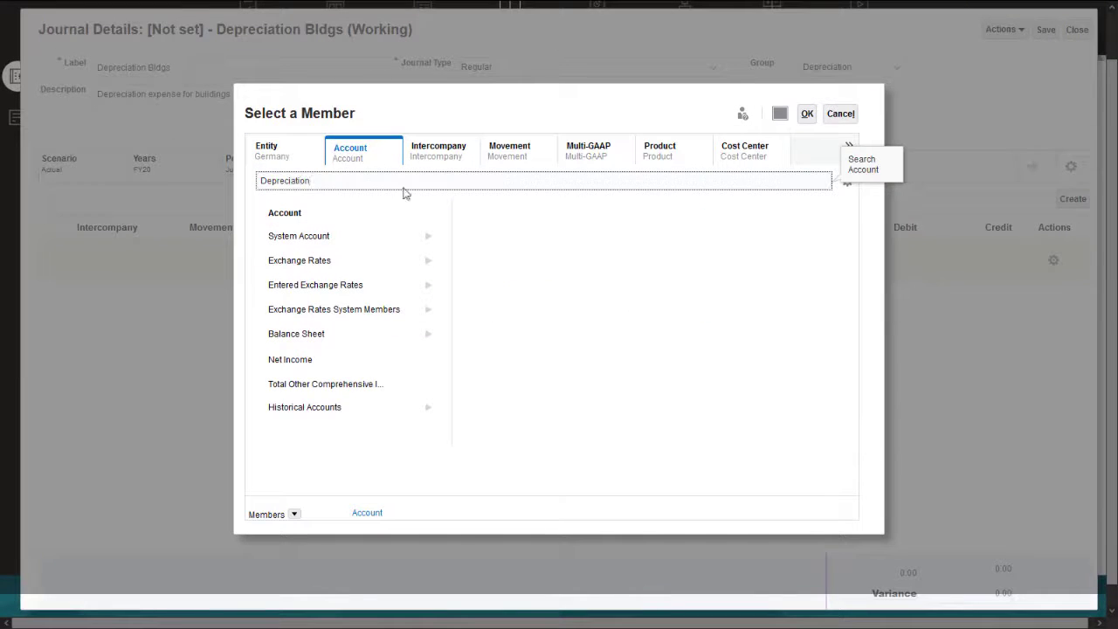
pyautogui.press('Return')
pyautogui.click(807, 114)
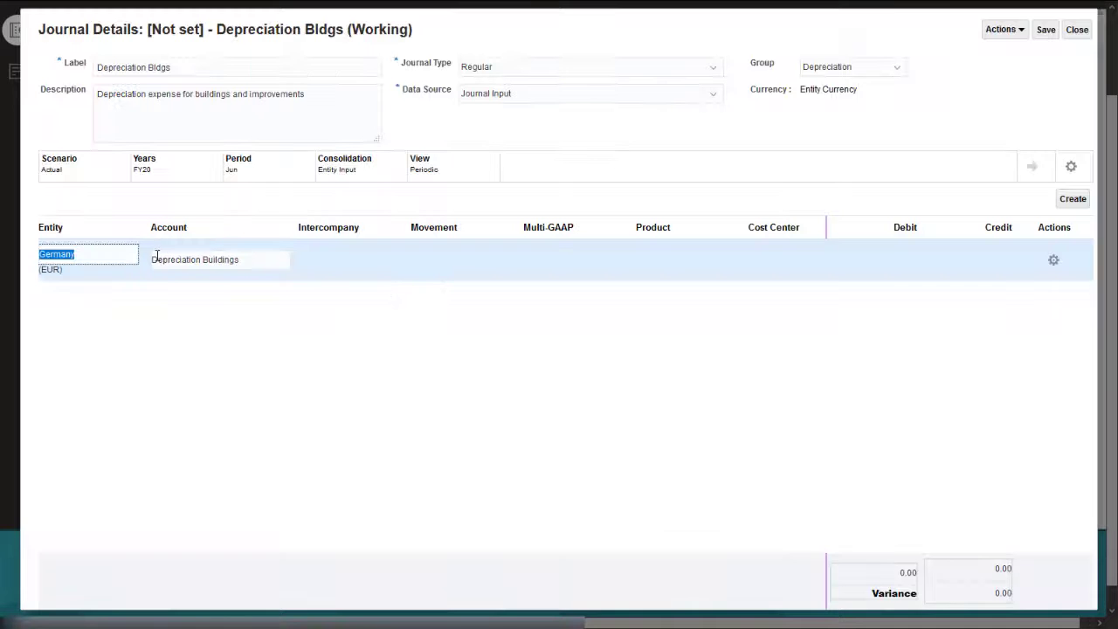
# Step: Fill the line with No Intercompany, Depreciation Movements, Local GAAP and No Product
pyautogui.press('Tab')
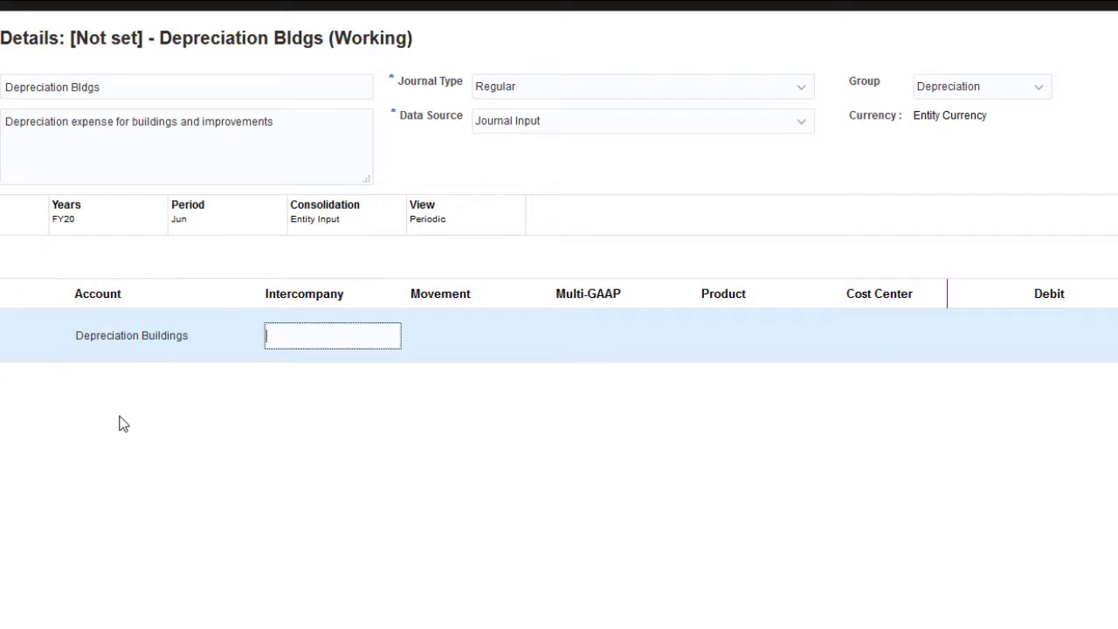
pyautogui.write('No Inter')
pyautogui.write('company')
pyautogui.press('Tab')
pyautogui.write('Depreciation Movements')
pyautogui.press('Tab')
pyautogui.write('Local GAAP')
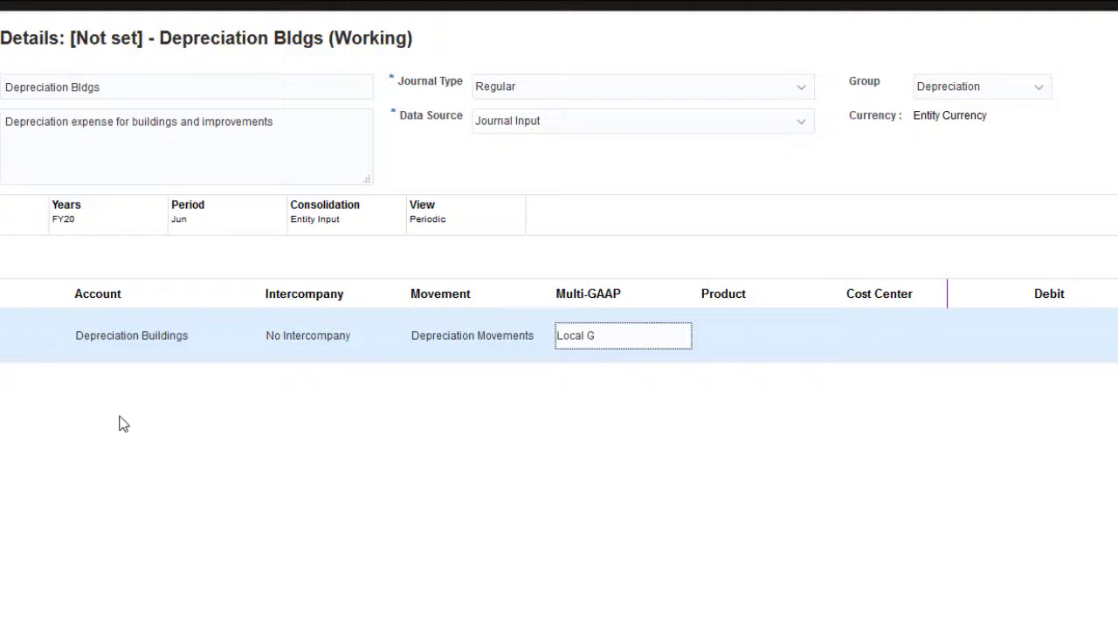
pyautogui.press('Tab')
pyautogui.write('No Product')
# Step: Add Division EMEA, No Line Of Business and description 'Building depreciation adjustment'
pyautogui.press('Tab')
pyautogui.write('Division')
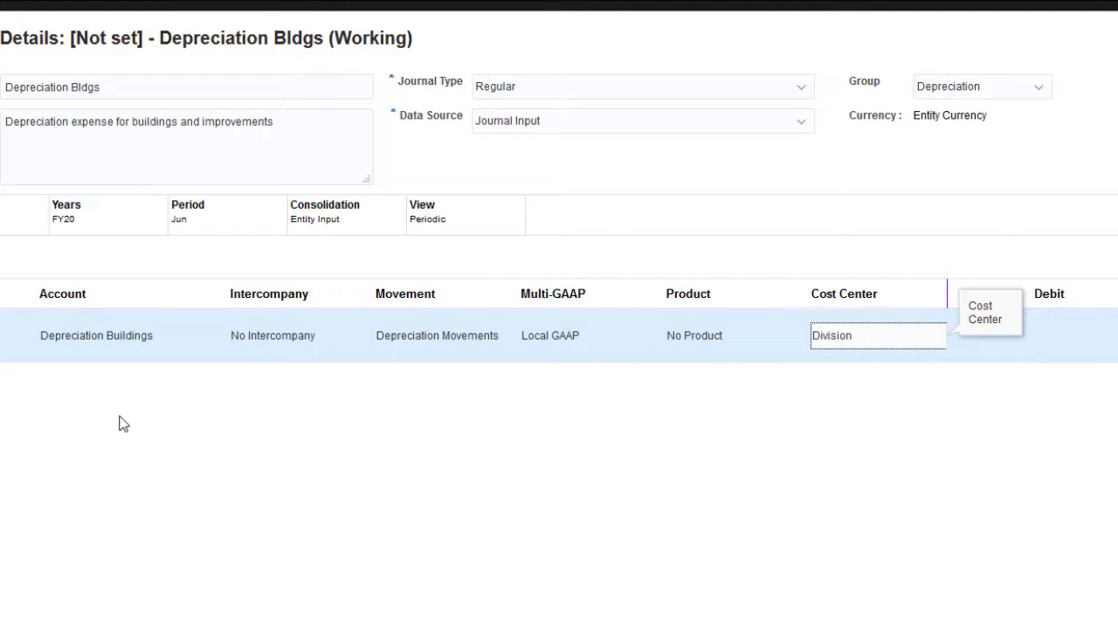
pyautogui.write(' EMEA')
pyautogui.press('Tab')
pyautogui.write('No Line Of Business')
pyautogui.press('Tab')
pyautogui.write('Bui')
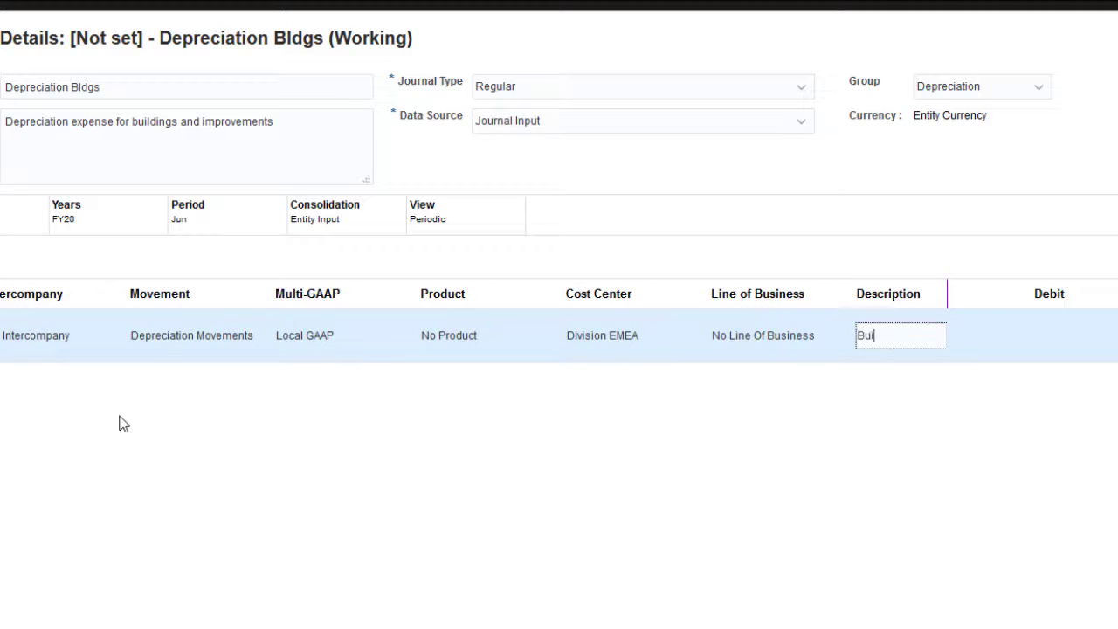
pyautogui.write('lding depreciation adjust')
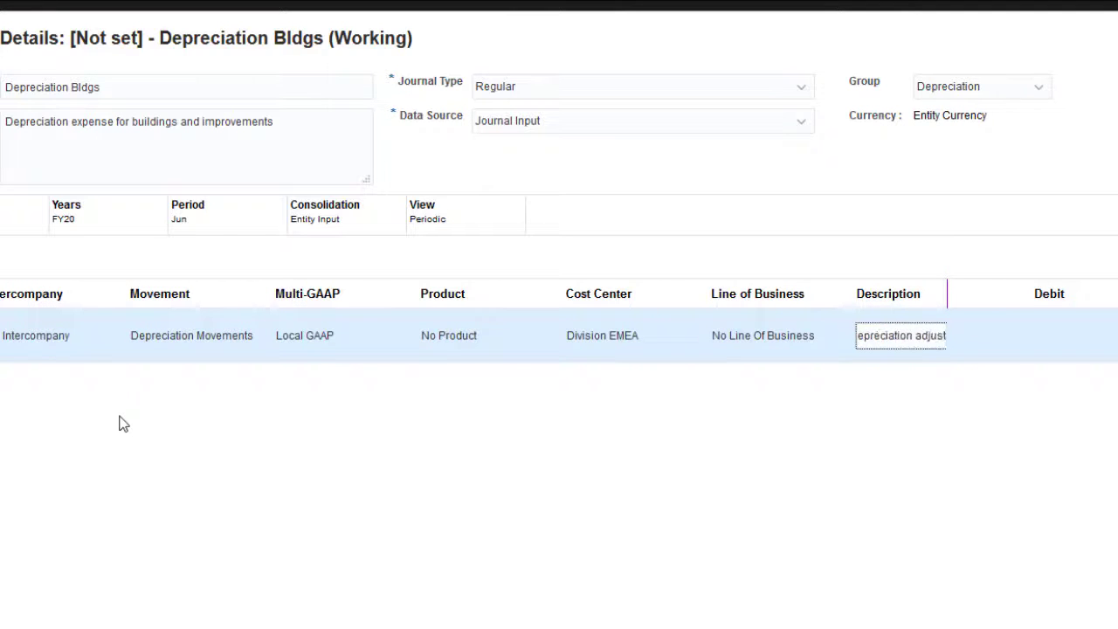
pyautogui.write('ment')
pyautogui.press('Tab')
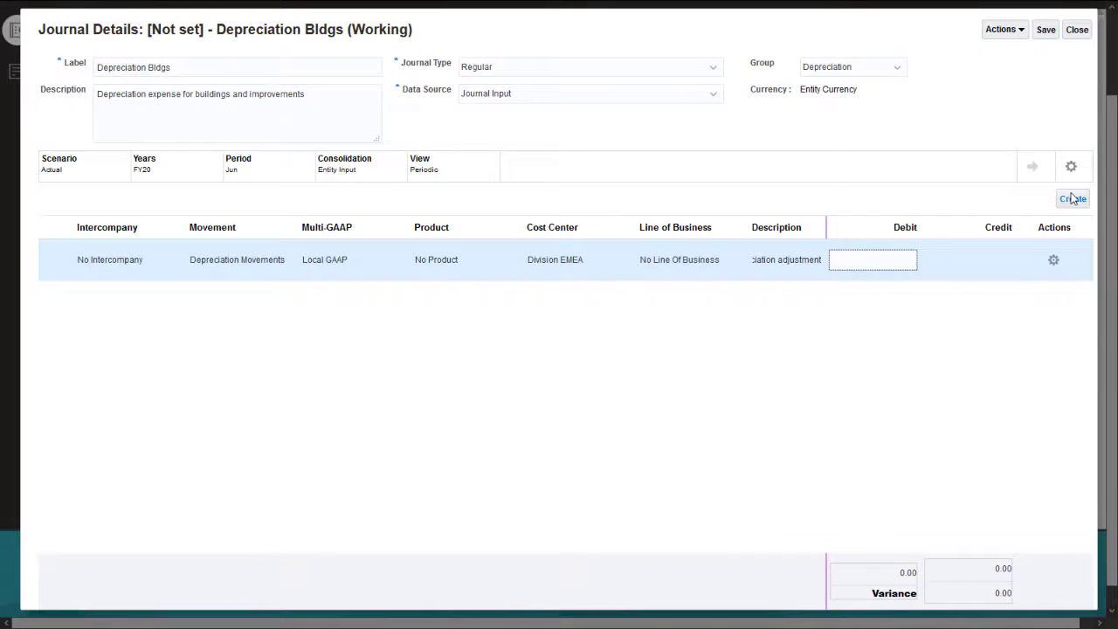
# Step: Add a second line with account Accum. Depr. Buildings
pyautogui.click(1073, 199)
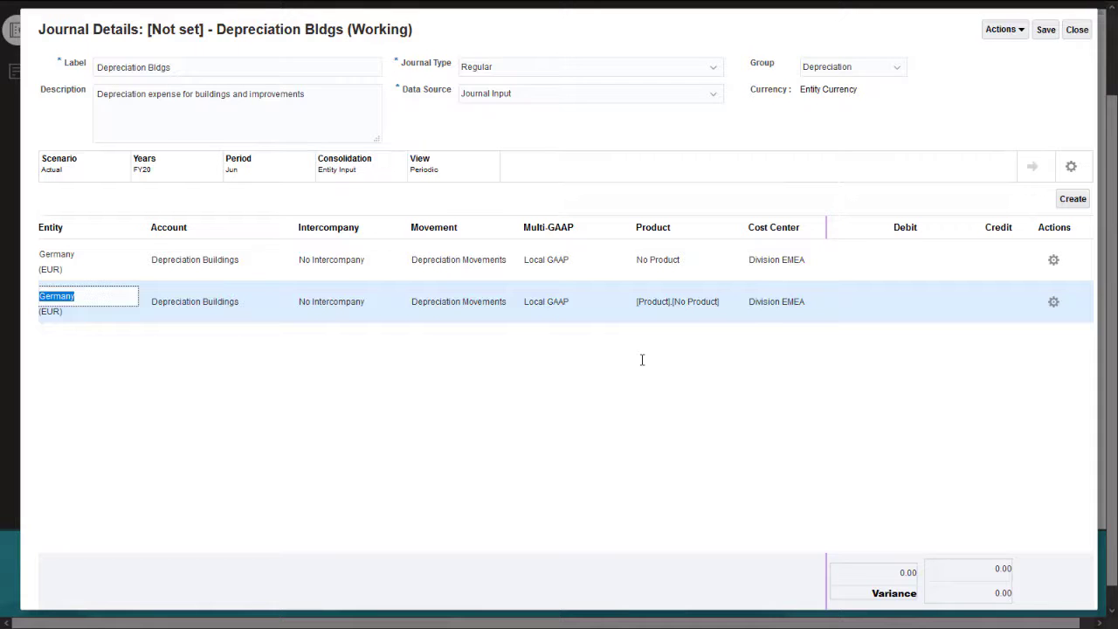
pyautogui.click(164, 305)
pyautogui.write('Accum')
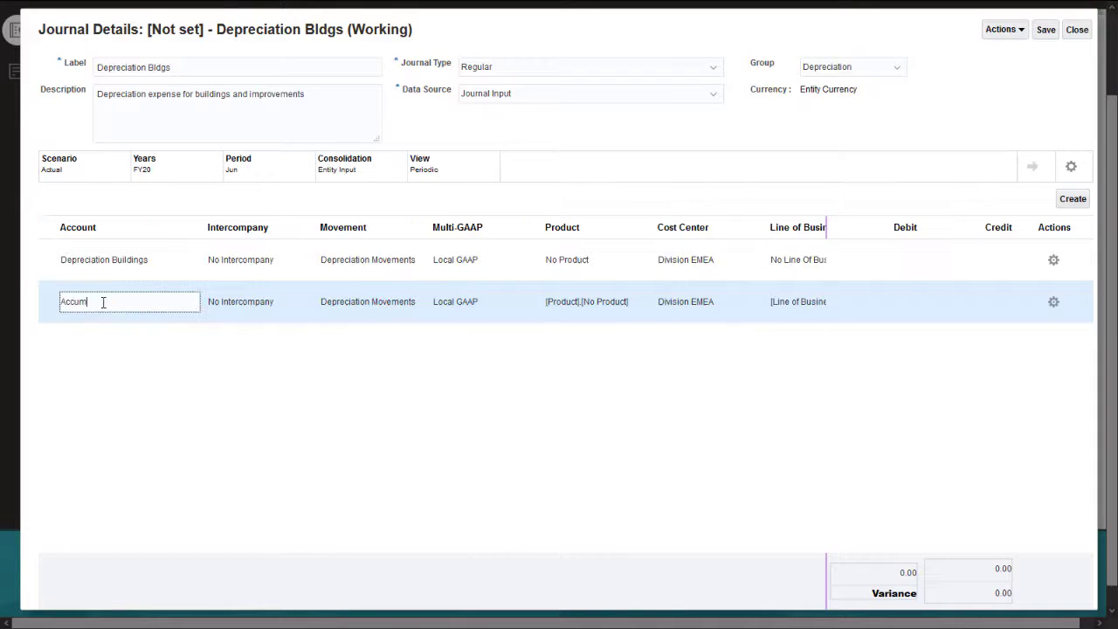
pyautogui.write('. Depr. Buildings')
pyautogui.press('Tab')
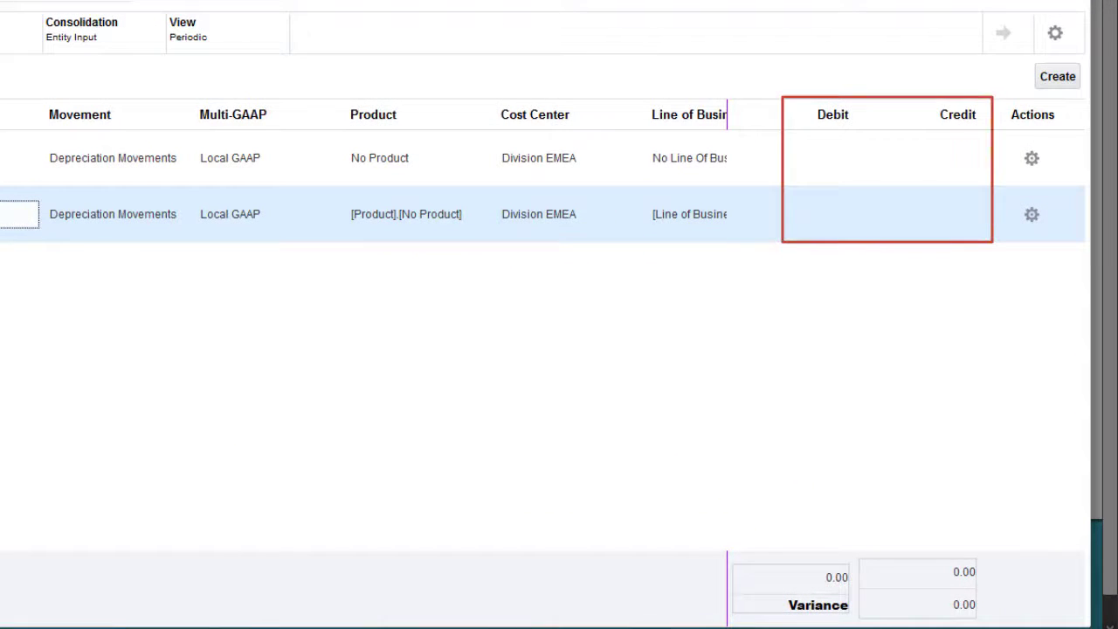
# Step: Debit 500.00 on the first line and credit 500.00 on the second
pyautogui.click(811, 157)
pyautogui.write('50')
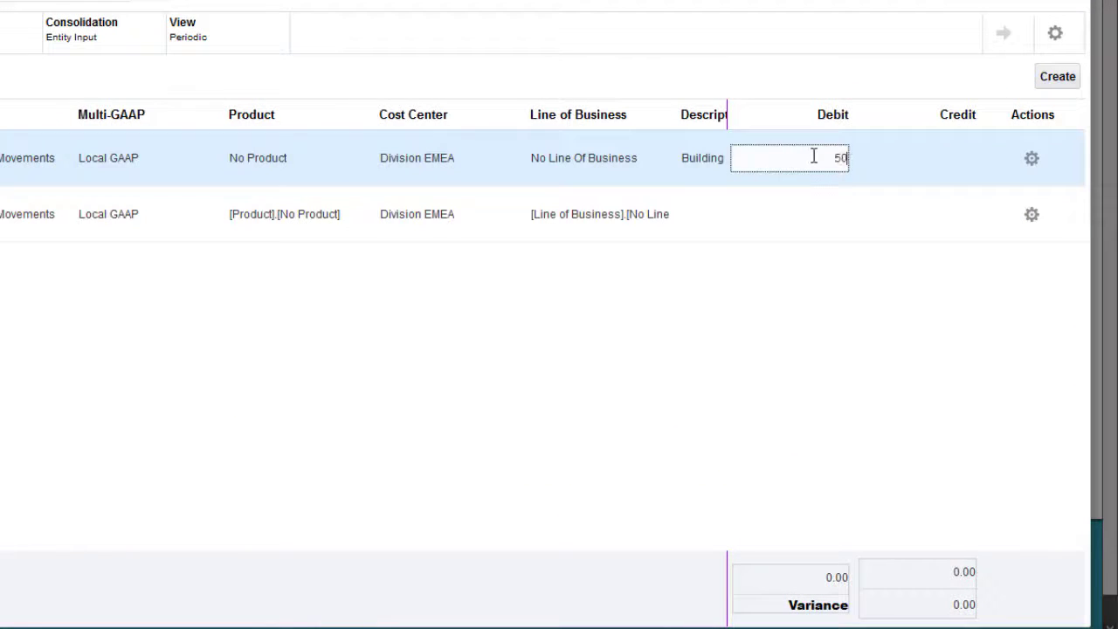
pyautogui.write('0')
pyautogui.click(961, 214)
pyautogui.write('500')
pyautogui.press('Tab')
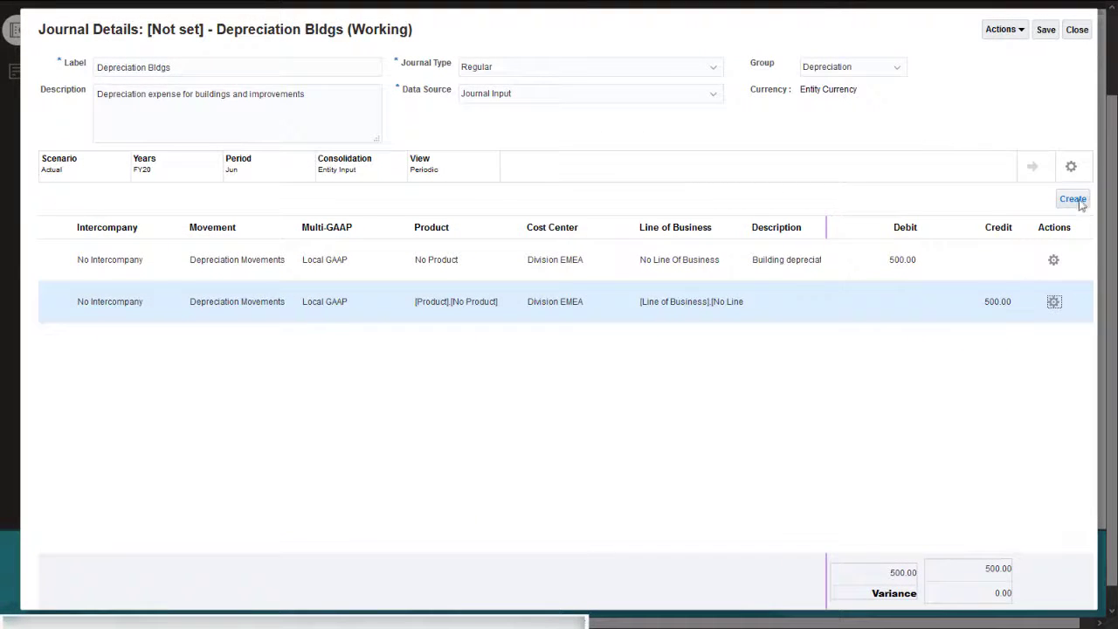
# Step: Add a third line copied from the first Germany line, with entity changed to United Kingdom
pyautogui.click(1078, 201)
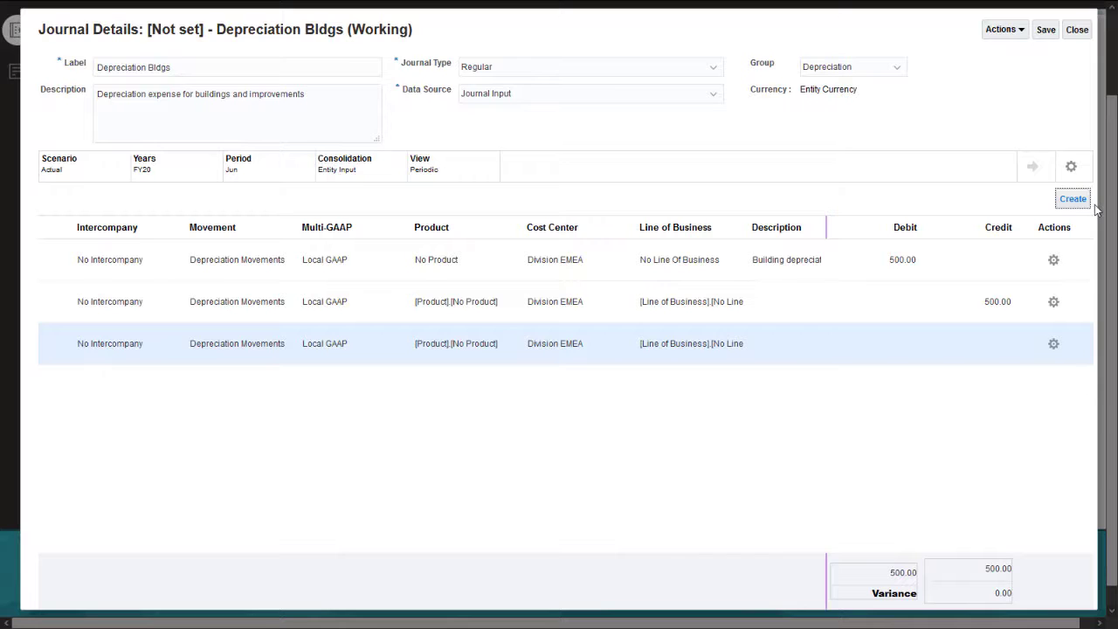
pyautogui.click(876, 262)
pyautogui.click(1051, 246)
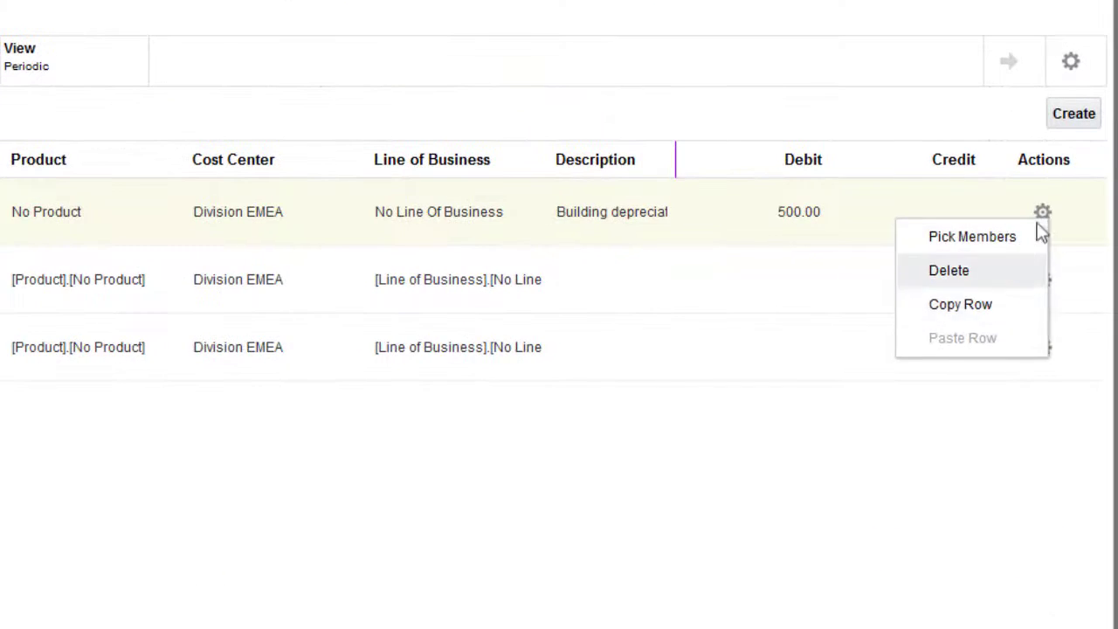
pyautogui.click(747, 361)
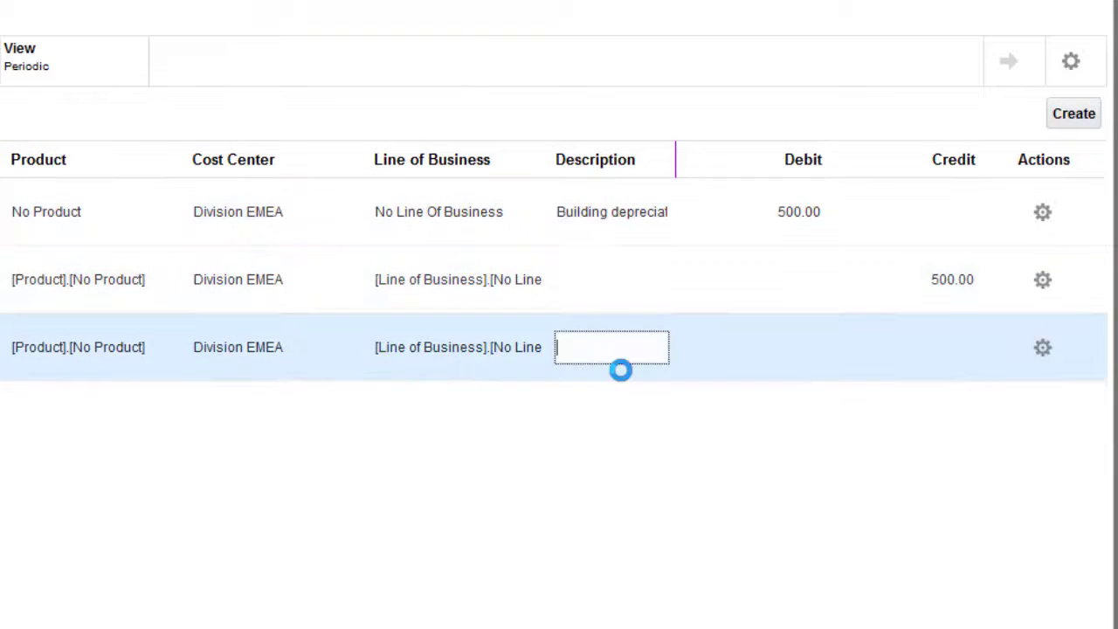
pyautogui.click(1043, 347)
pyautogui.click(973, 471)
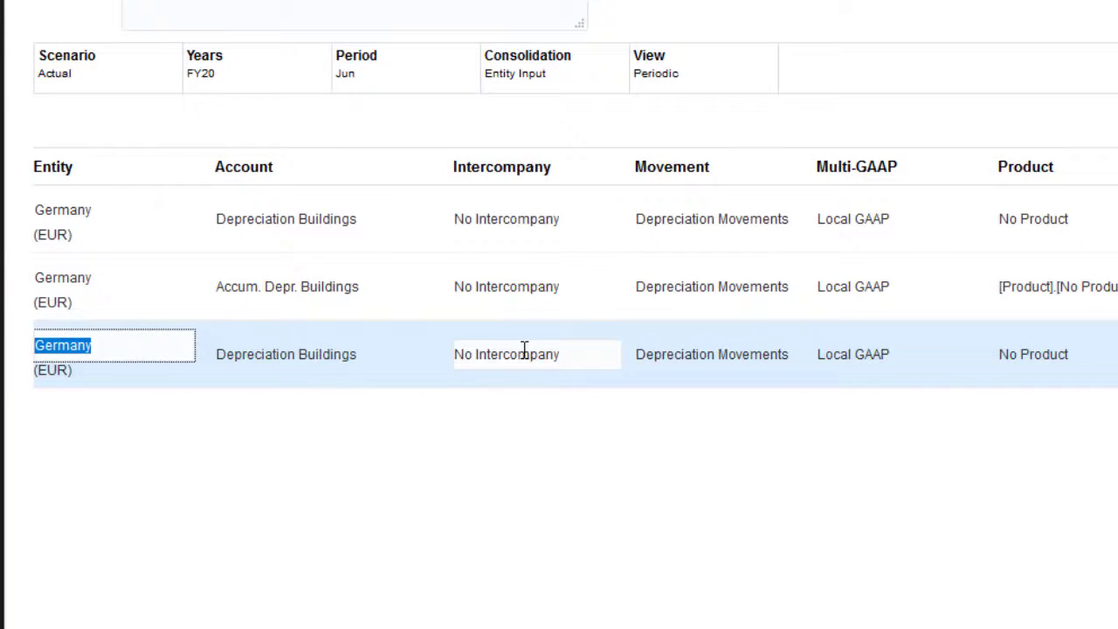
pyautogui.write('United Kingdom')
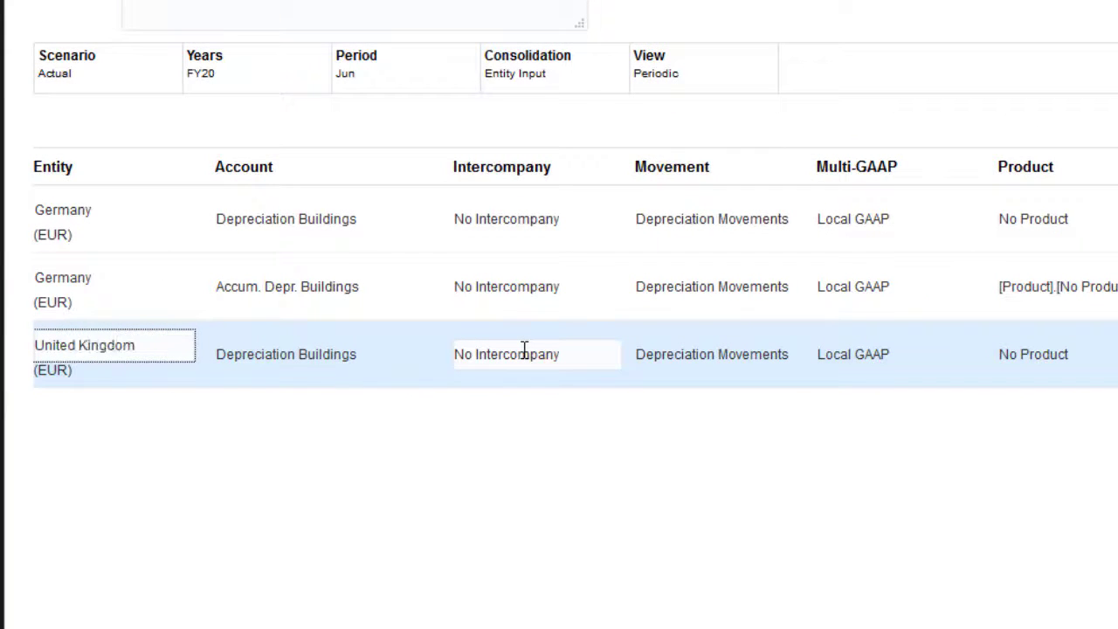
pyautogui.press('Tab')
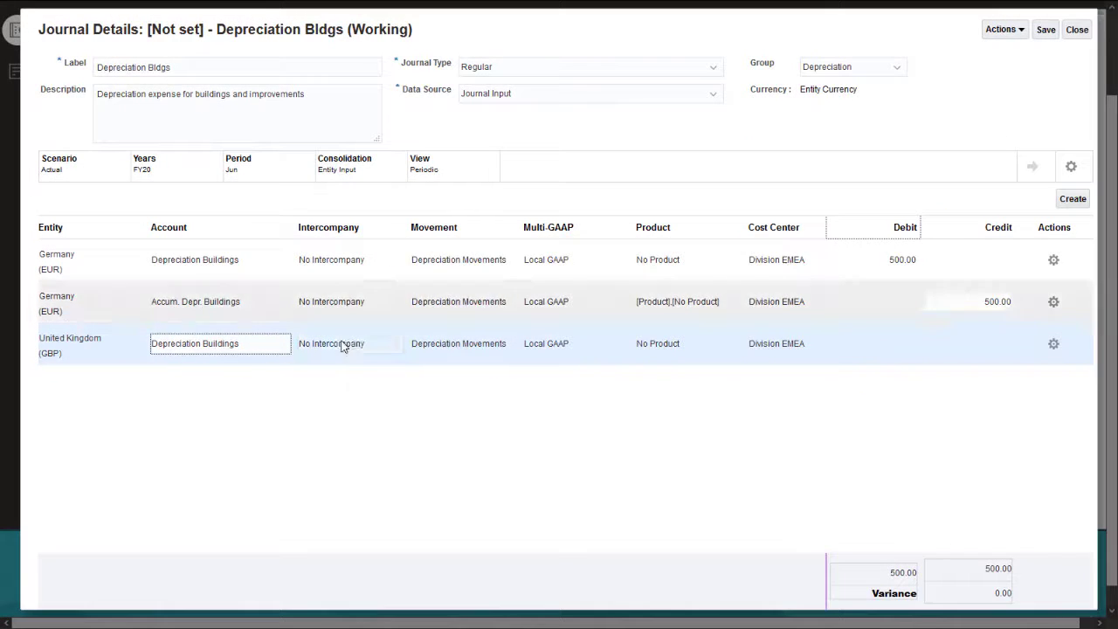
# Step: Add a fourth line copied from the second line, with entity changed to United Kingdom
pyautogui.click(1073, 200)
pyautogui.click(122, 304)
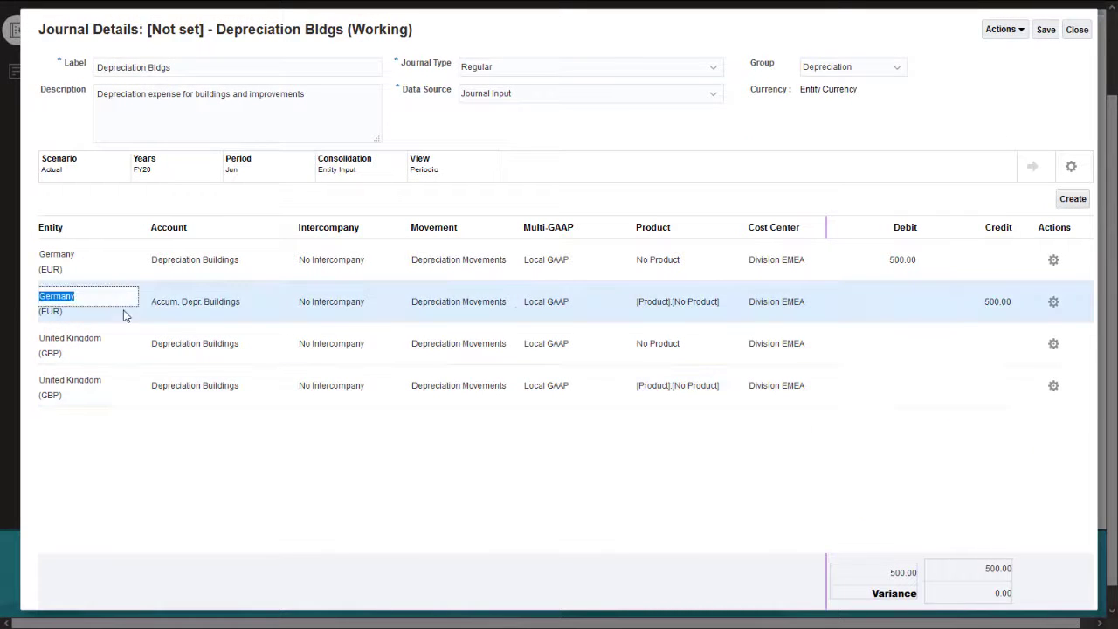
pyautogui.click(1054, 301)
pyautogui.click(1002, 359)
pyautogui.click(1053, 385)
pyautogui.click(1003, 464)
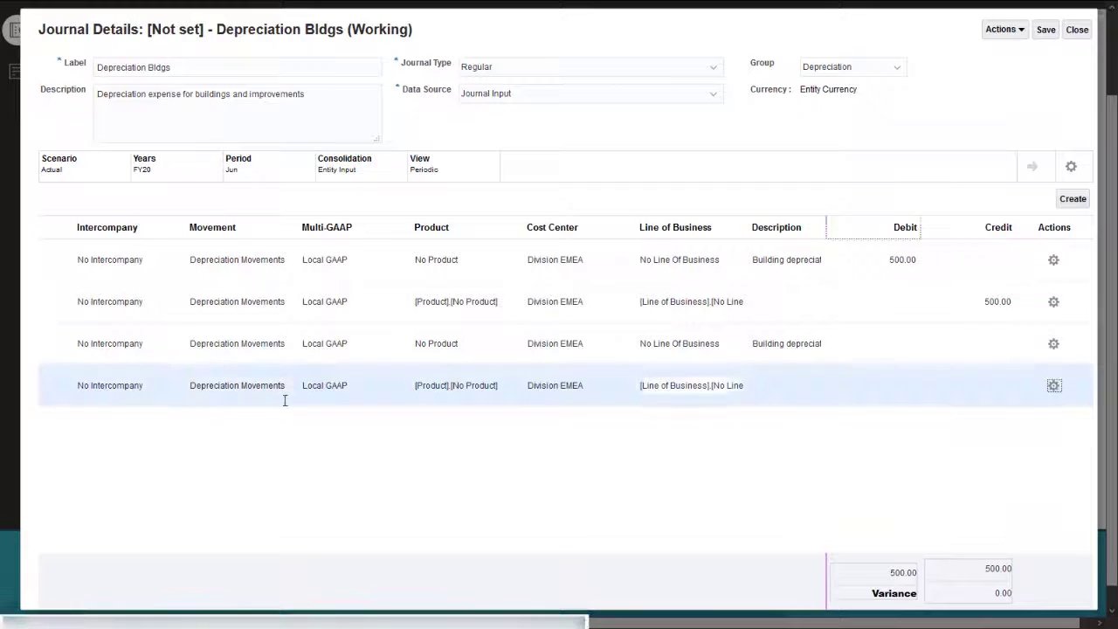
pyautogui.write('United')
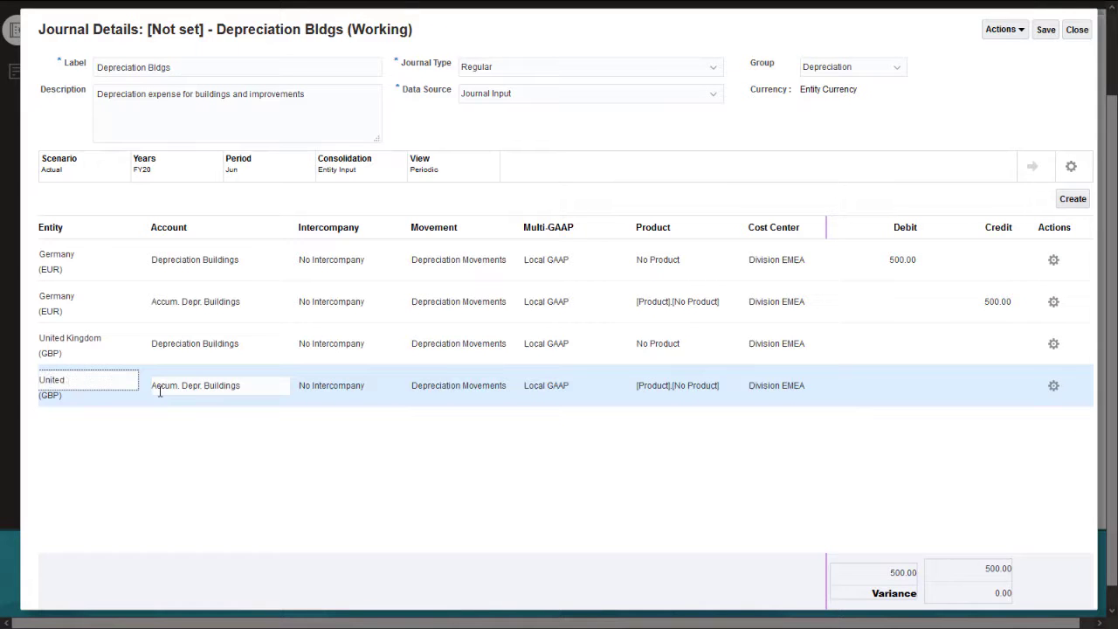
pyautogui.write(' Kingdom')
pyautogui.press('Tab')
# Step: Enter 3200 as the third line's debit and the fourth line's credit
pyautogui.click(891, 345)
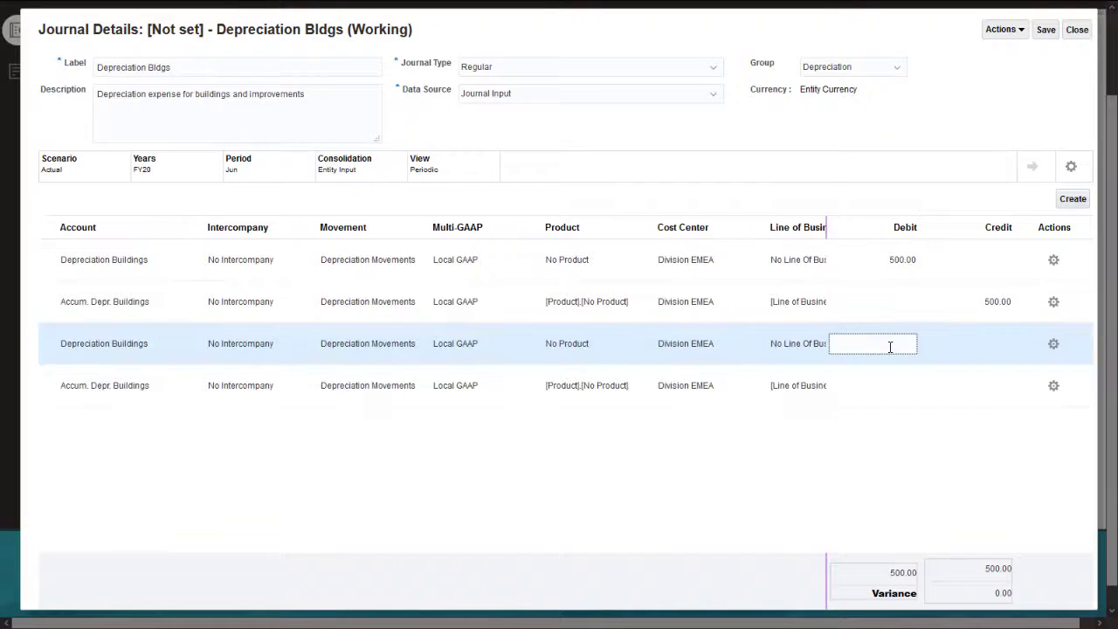
pyautogui.write('3200')
pyautogui.click(971, 383)
pyautogui.write('3200')
pyautogui.press('Tab')
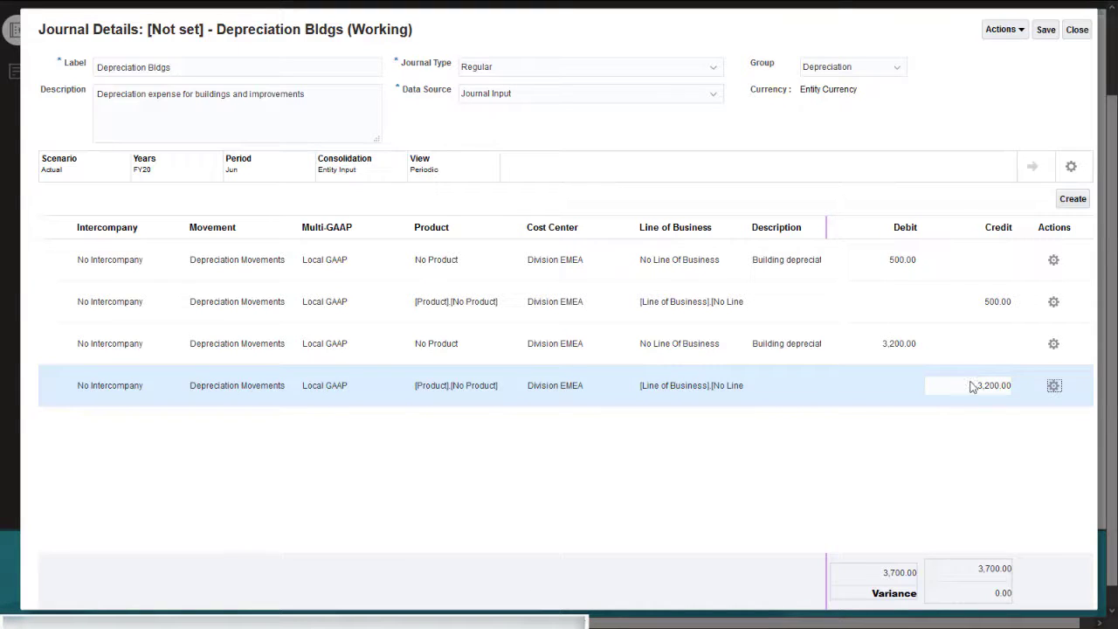
# Step: Run Scan from the Actions menu on the Depreciation Bldgs journal
pyautogui.click(1020, 35)
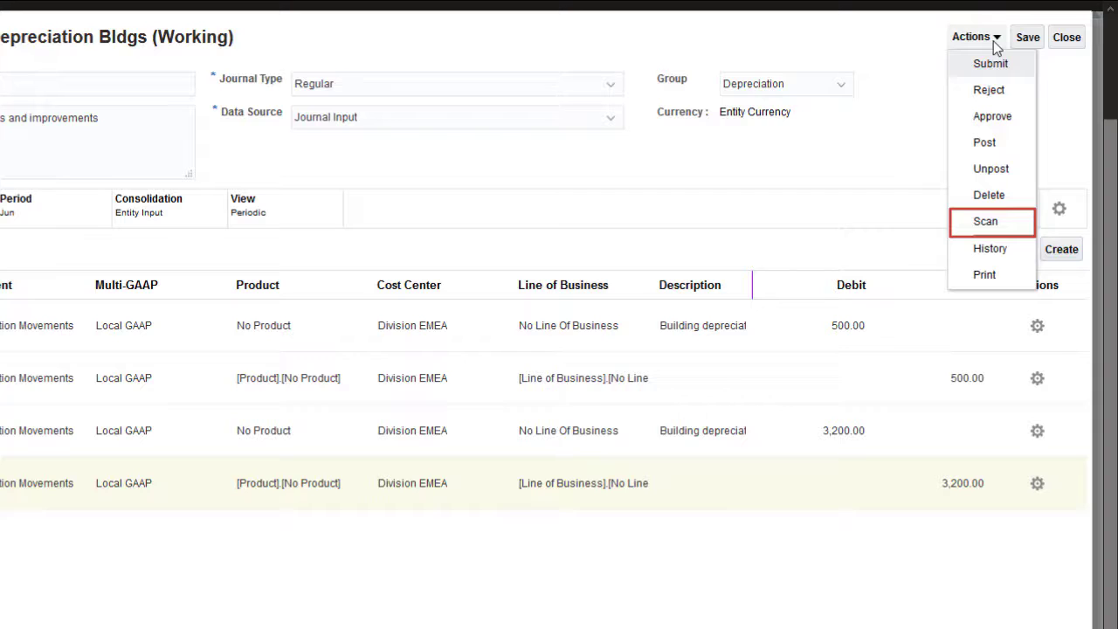
pyautogui.click(983, 222)
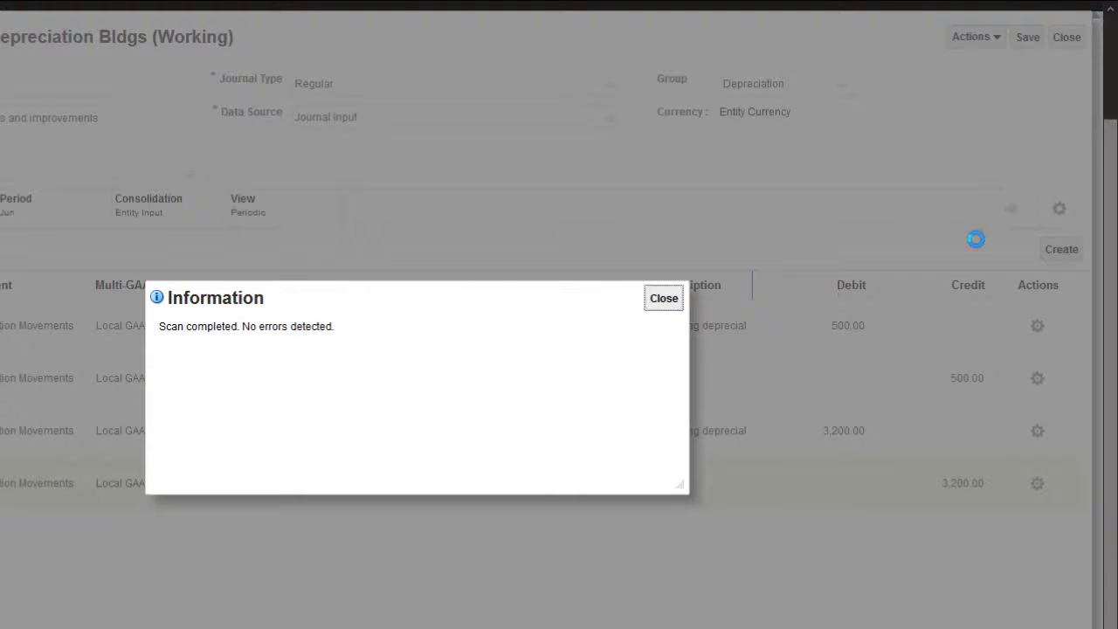
# Step: Dismiss the scan message, then save and close Depreciation Bldgs to return to Journals: Manage
pyautogui.click(662, 301)
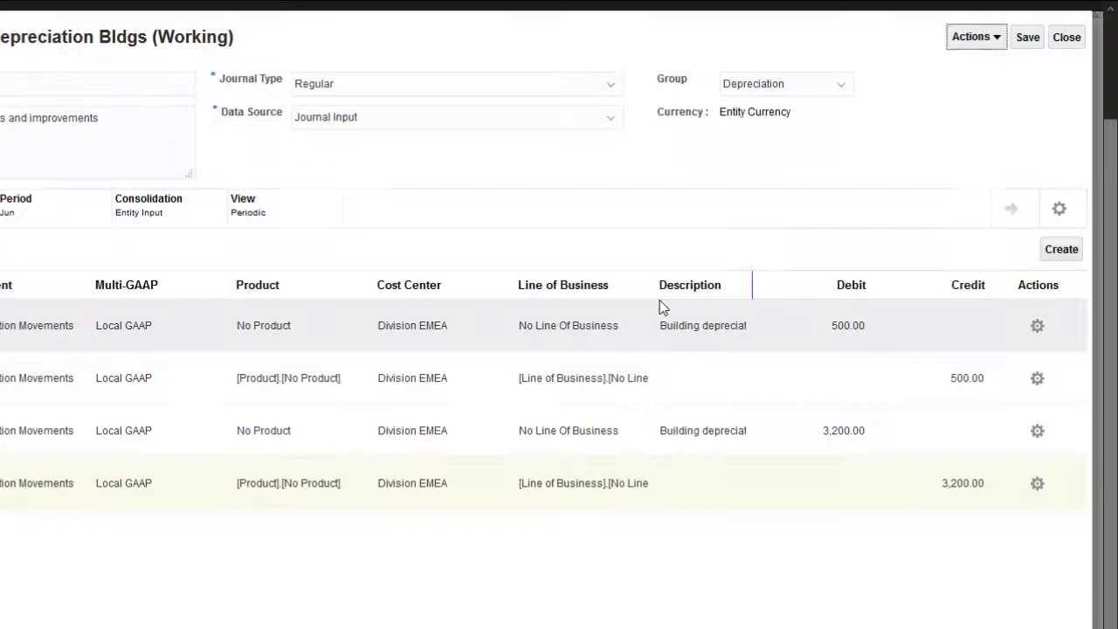
pyautogui.click(1025, 39)
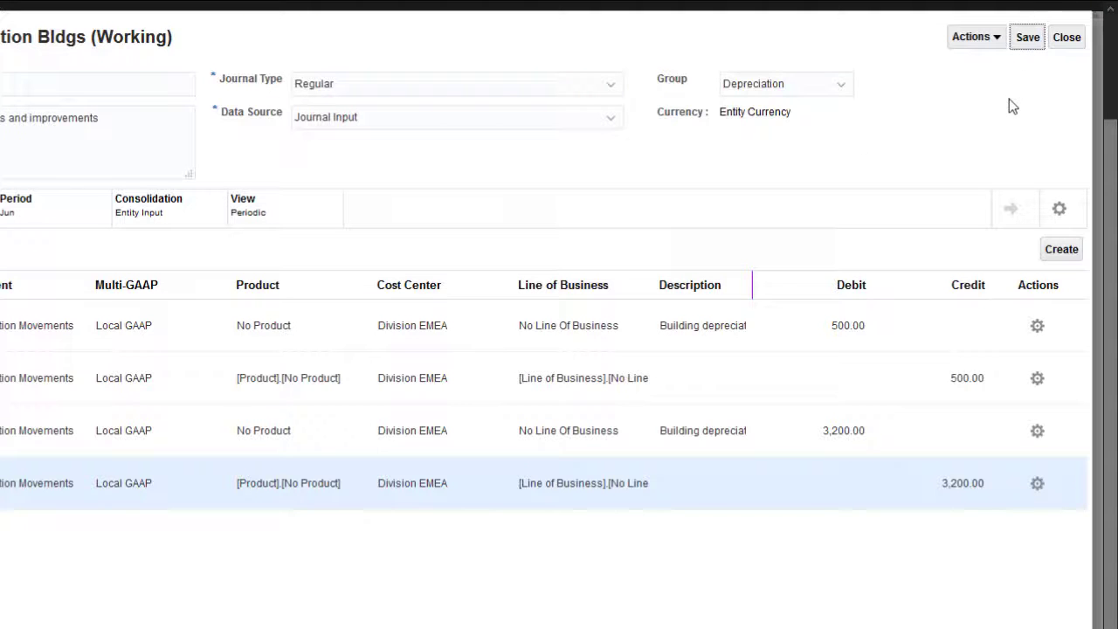
pyautogui.click(1067, 37)
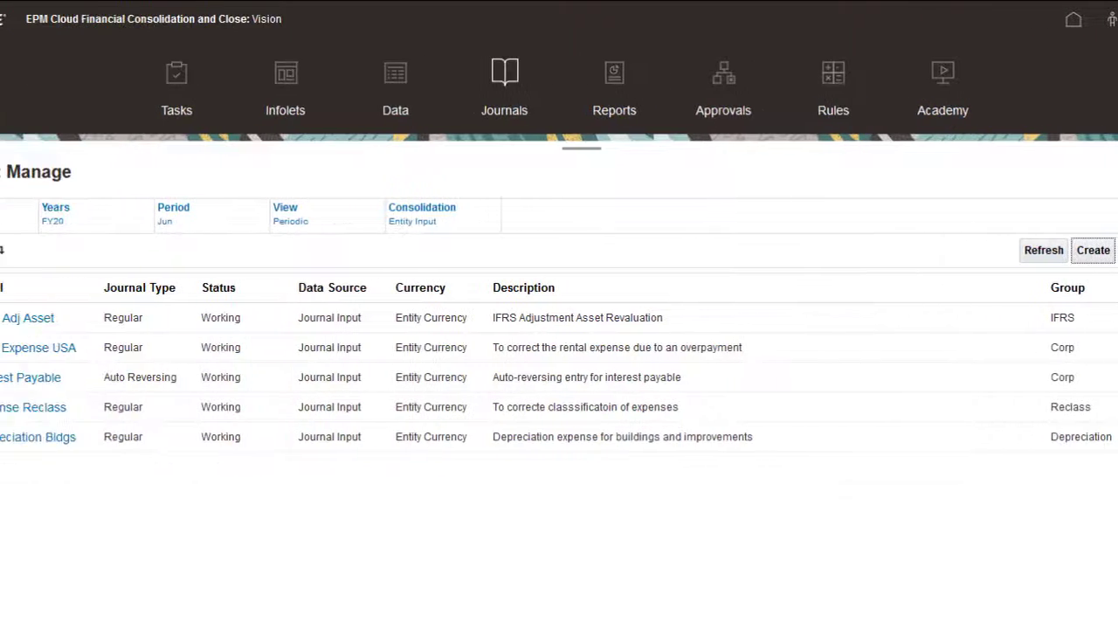